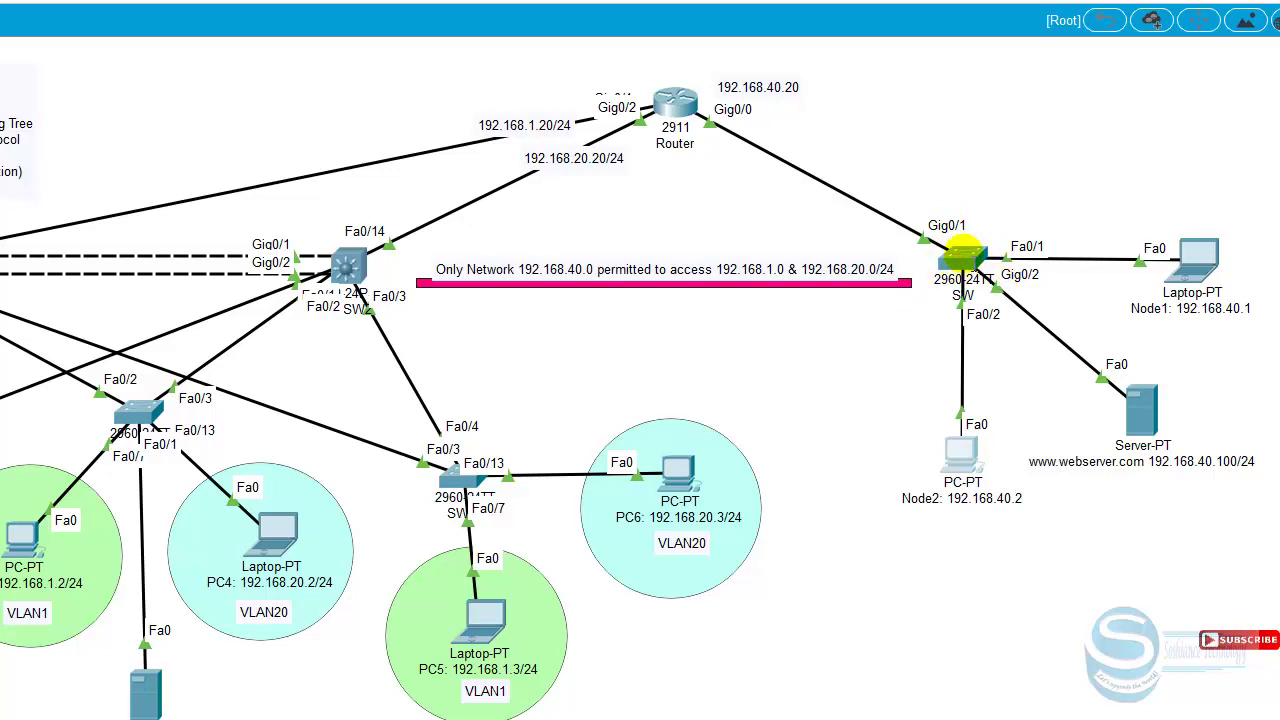
Display the MAC address table of the 2960 switch serving the 192.168.40.0 network with show mac-address-table.
{"action": "left_click", "coordinate": [963, 268]}
{"action": "type", "text": "sh"}
{"action": "key", "text": "Tab"}
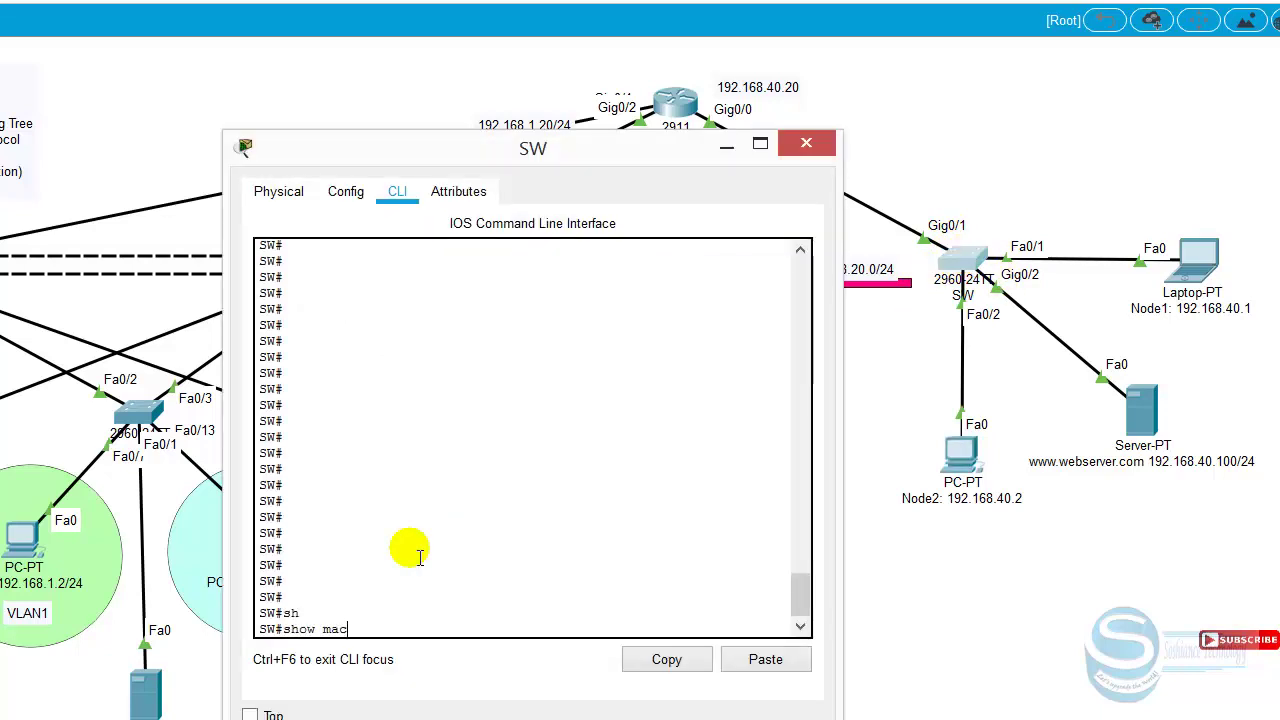
{"action": "type", "text": "mac"}
{"action": "key", "text": "Tab"}
{"action": "type", "text": "add"}
{"action": "key", "text": "Tab"}
{"action": "key", "text": "Return"}
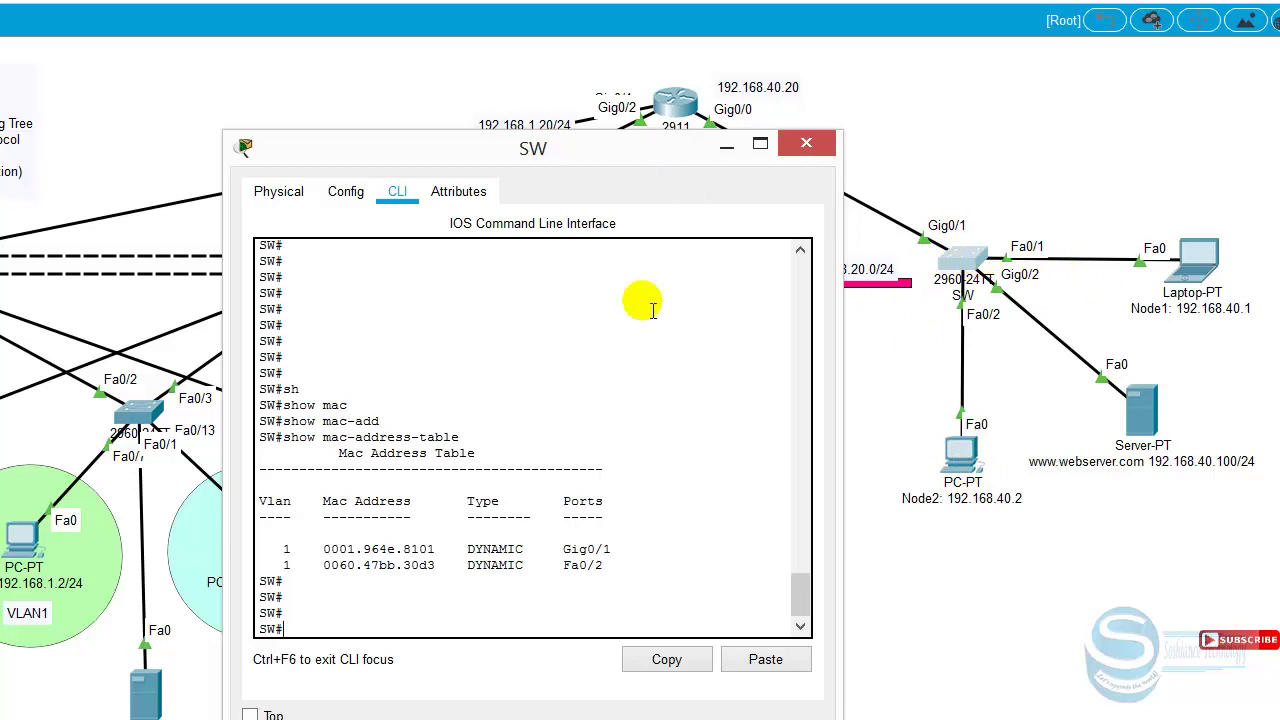
{"action": "key", "text": "Return"}
{"action": "key", "text": "Return"}
Enter global configuration mode on the switch with configure ter.
{"action": "type", "text": "conf"}
{"action": "key", "text": "Tab"}
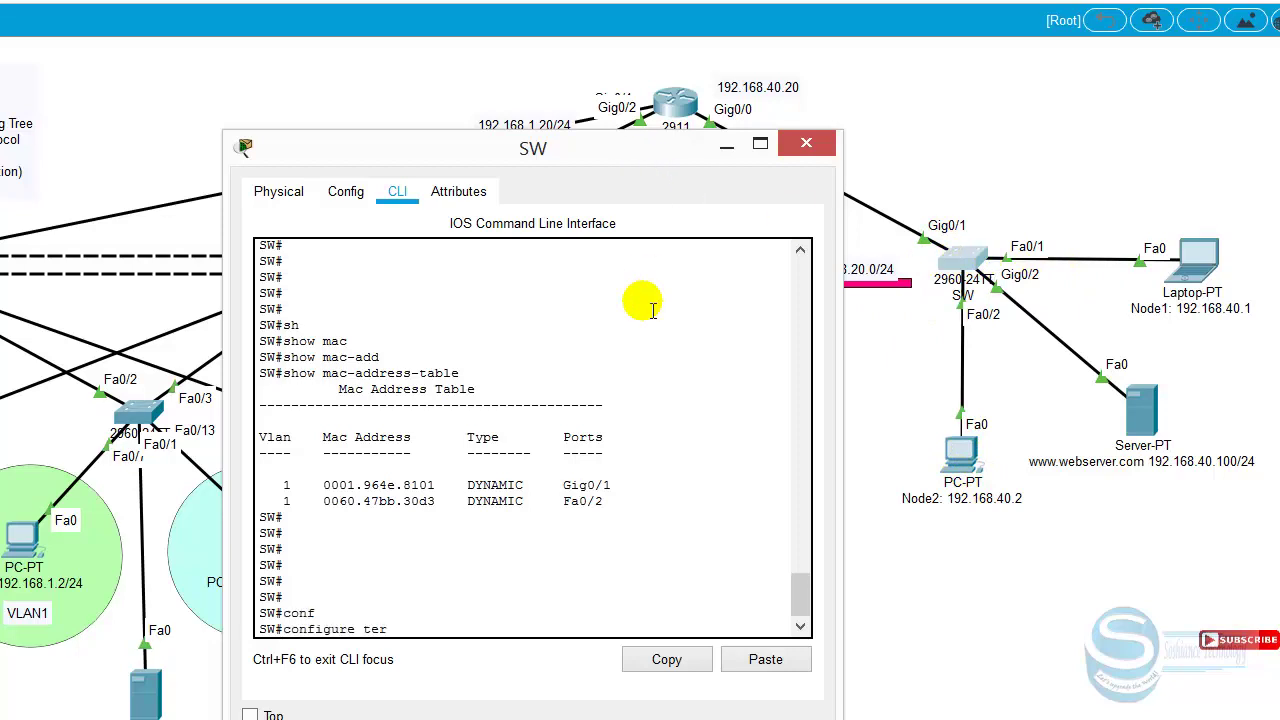
{"action": "type", "text": "ter"}
{"action": "key", "text": "Return"}
{"action": "key", "text": "Return"}
{"action": "key", "text": "Return"}
{"action": "key", "text": "Return"}
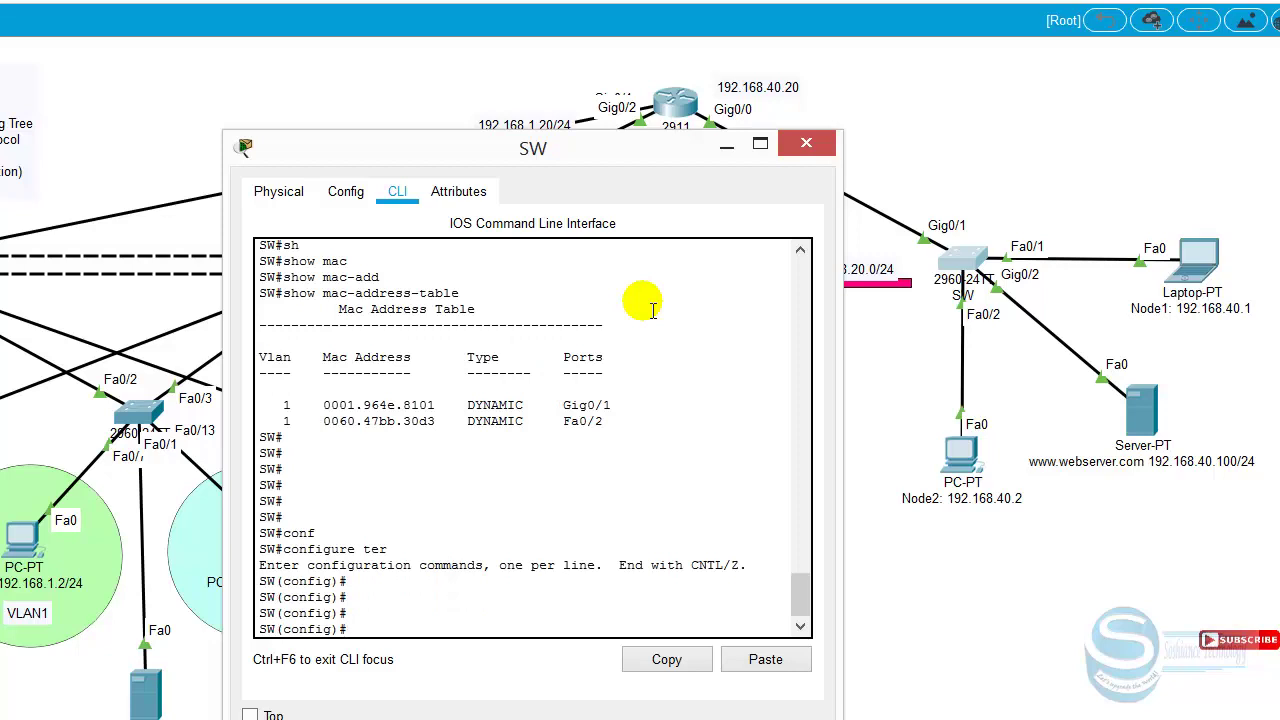
Enter interface configuration for gigabitEthernet 0/1, the switch's link to the router.
{"action": "type", "text": "in"}
{"action": "key", "text": "Tab"}
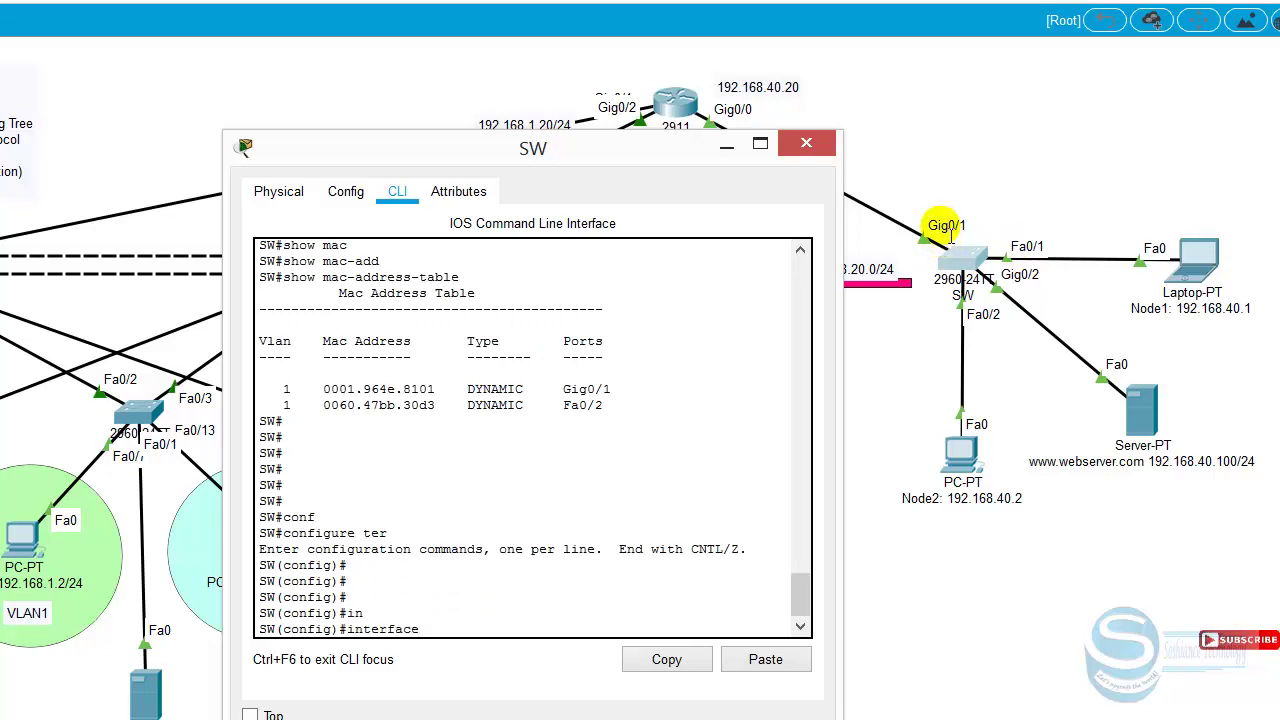
{"action": "type", "text": "g"}
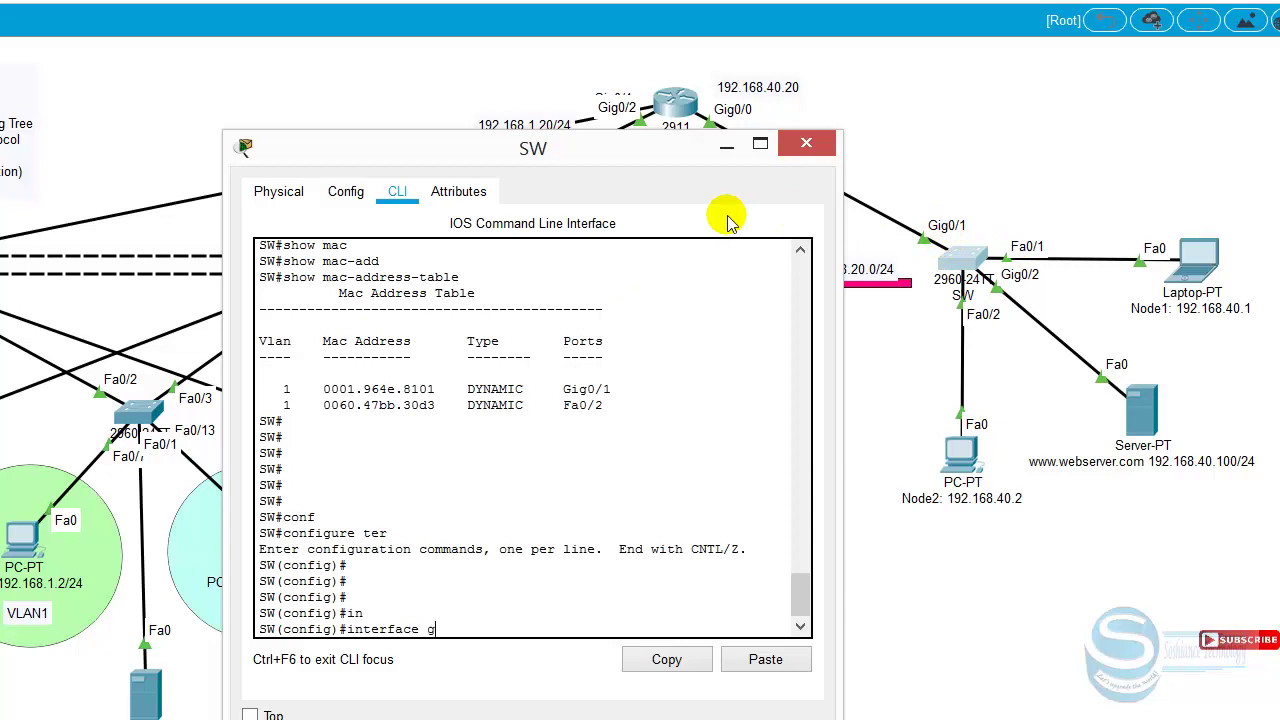
{"action": "type", "text": "i"}
{"action": "key", "text": "Tab"}
{"action": "type", "text": "0/1"}
{"action": "key", "text": "Return"}
{"action": "key", "text": "Return"}
{"action": "key", "text": "Return"}
{"action": "key", "text": "Return"}
{"action": "key", "text": "Return"}
{"action": "key", "text": "Return"}
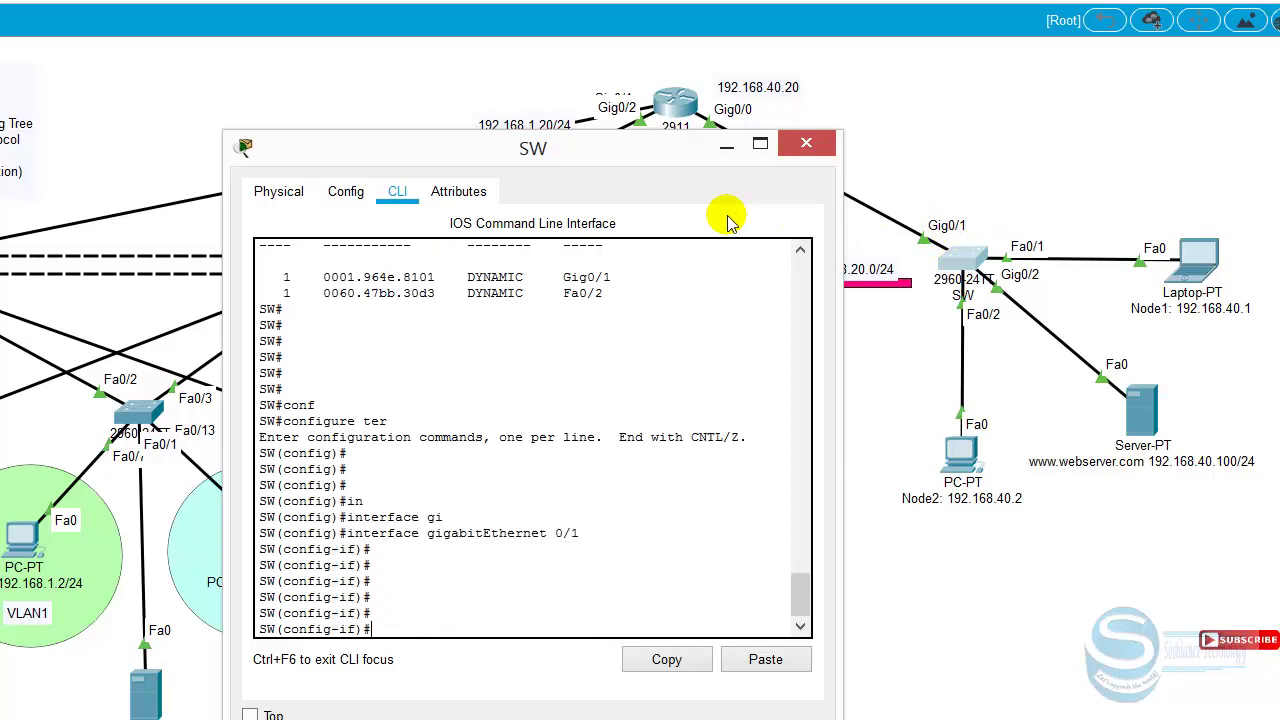
Set the interface to access mode with switchport mode access.
{"action": "type", "text": "sw"}
{"action": "key", "text": "Tab"}
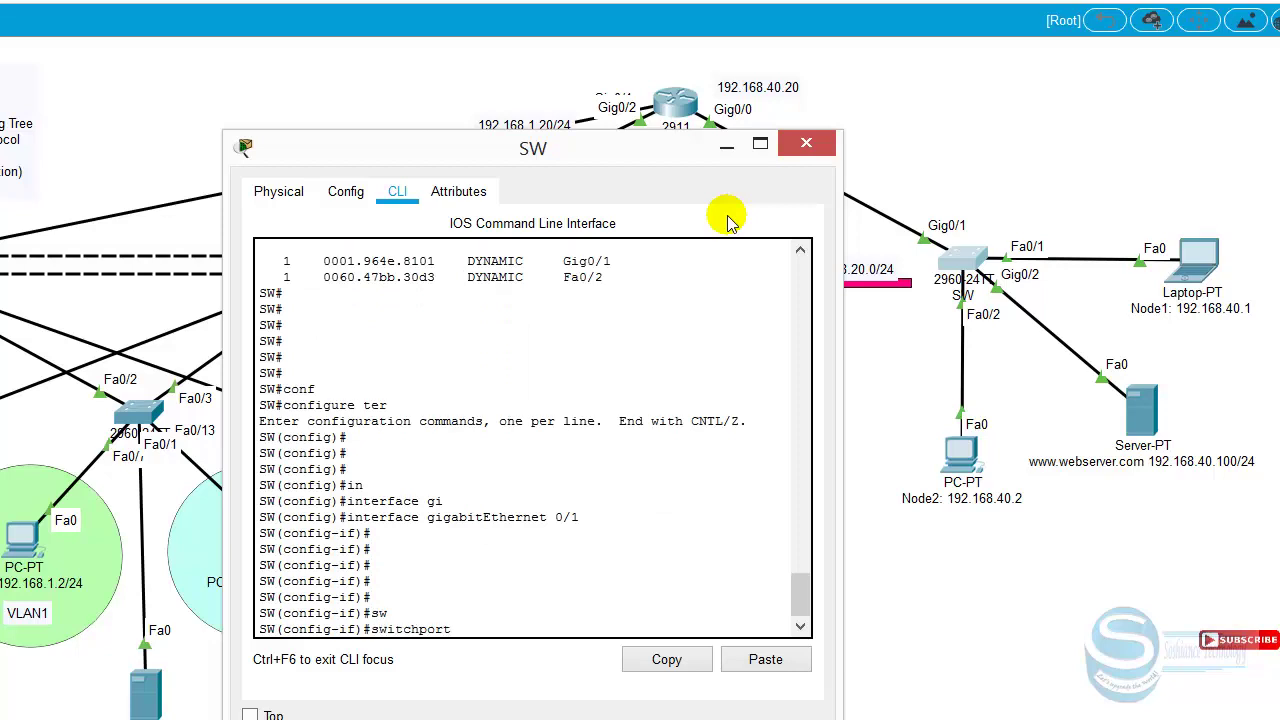
{"action": "type", "text": "mod"}
{"action": "key", "text": "Tab"}
{"action": "type", "text": "acce"}
{"action": "key", "text": "Tab"}
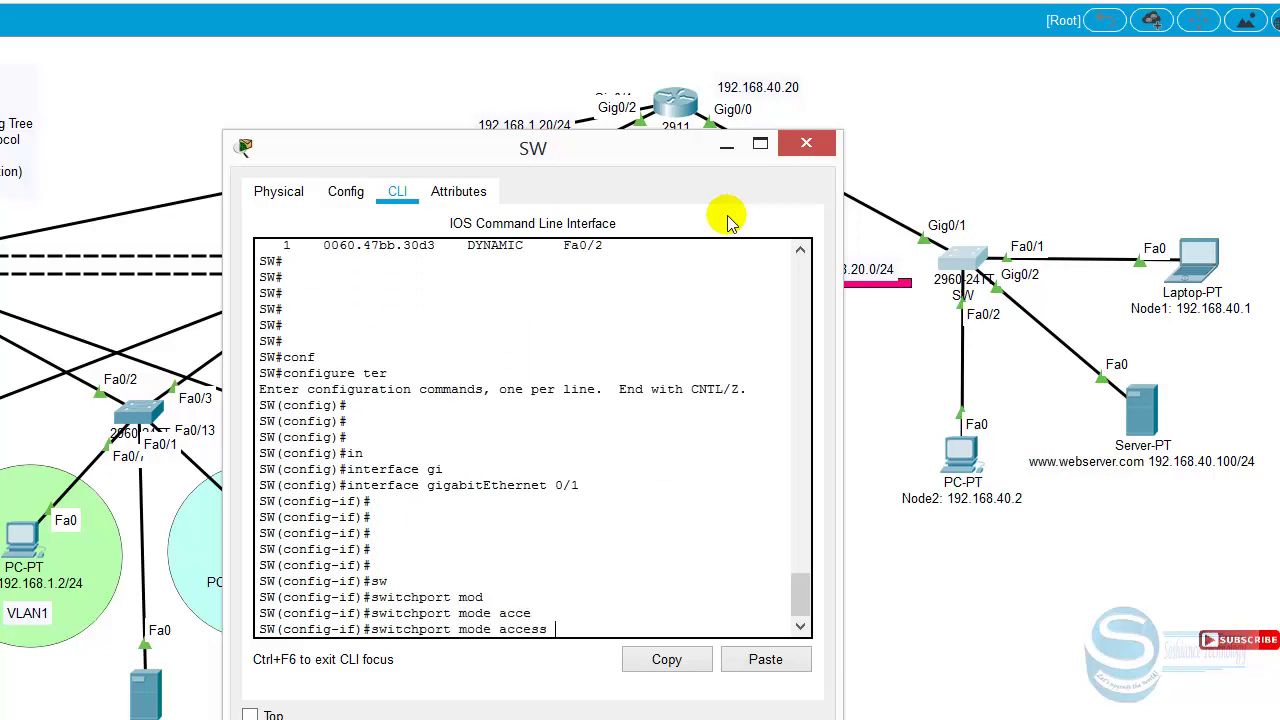
{"action": "key", "text": "Return"}
{"action": "key", "text": "Return"}
Assign the access port to VLAN 1 with switchport access vlan 1.
{"action": "type", "text": "sw"}
{"action": "key", "text": "Tab"}
{"action": "type", "text": "acc"}
{"action": "key", "text": "Tab"}
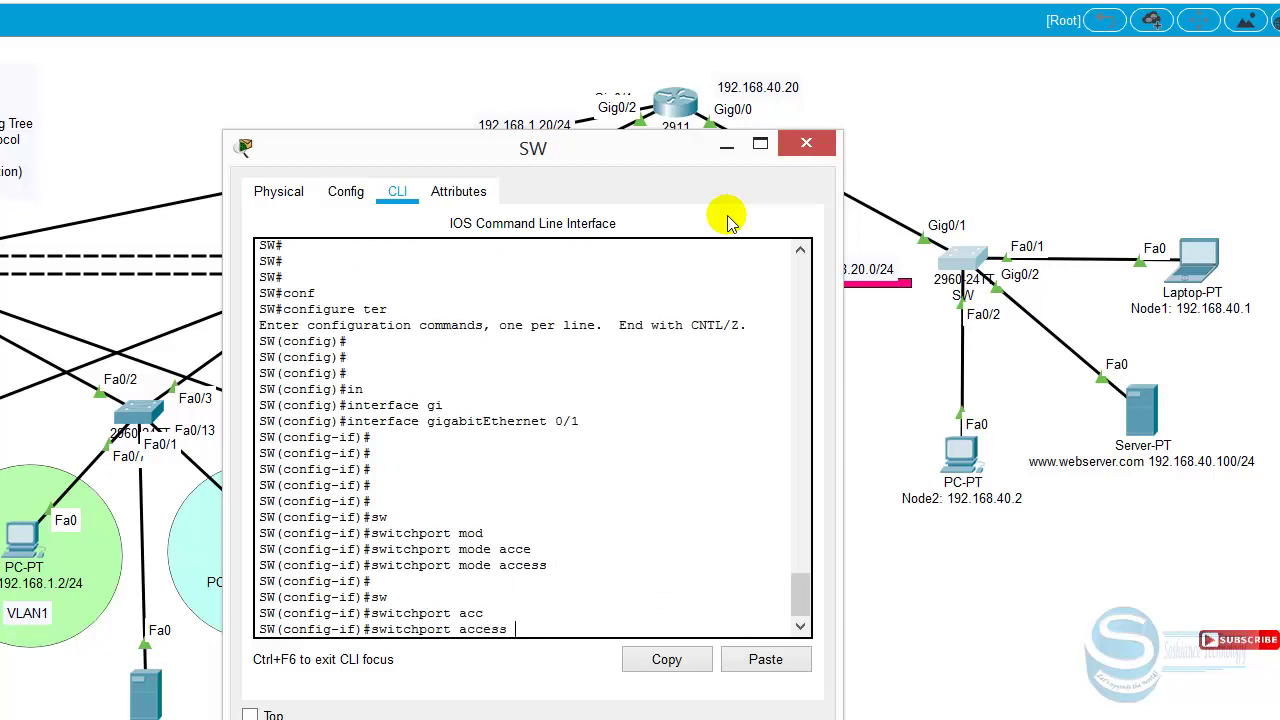
{"action": "type", "text": "vl"}
{"action": "key", "text": "Tab"}
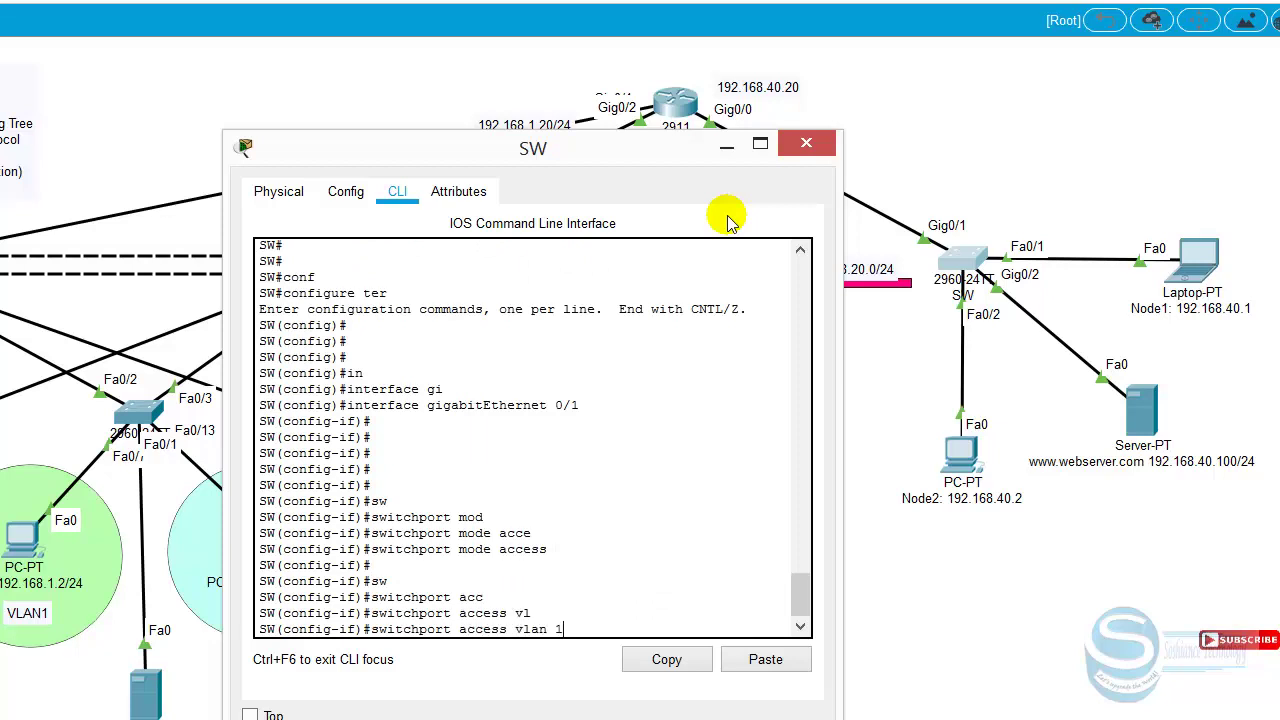
{"action": "type", "text": "1"}
{"action": "key", "text": "Return"}
{"action": "key", "text": "Return"}
{"action": "key", "text": "Return"}
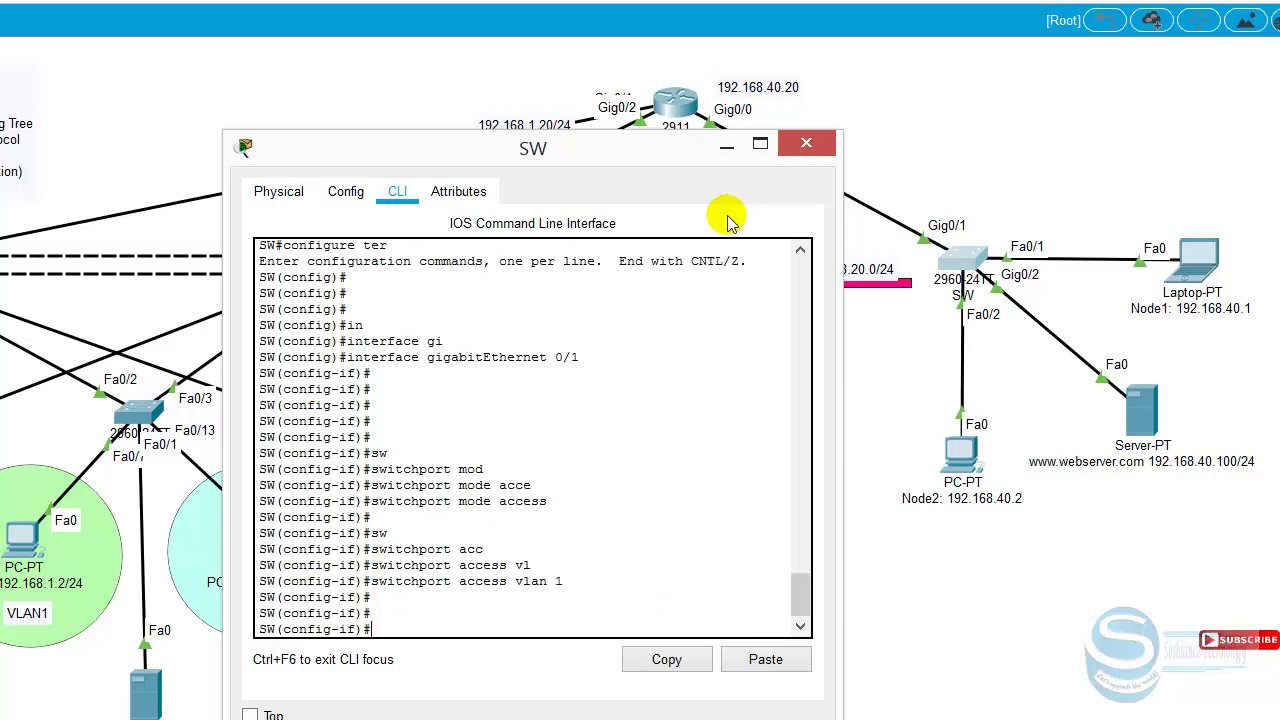
{"action": "key", "text": "Return"}
{"action": "key", "text": "Return"}
{"action": "key", "text": "Return"}
{"action": "key", "text": "Return"}
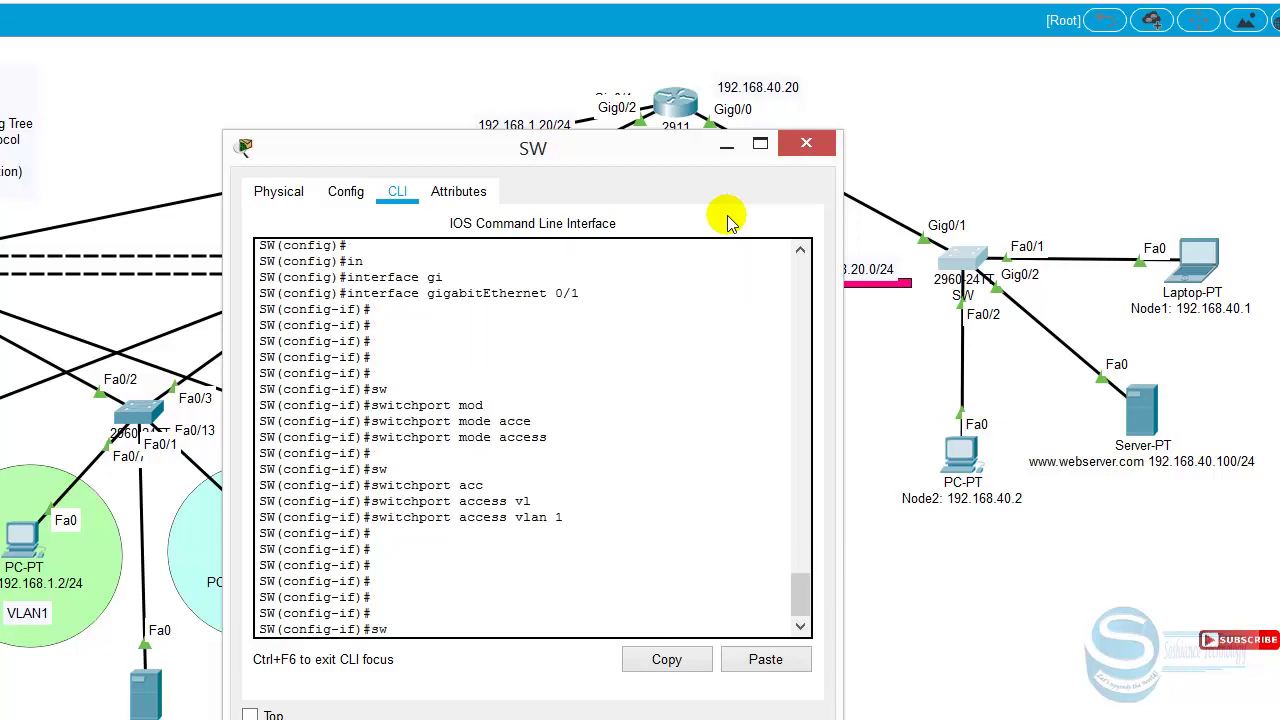
Set the interface's port-security violation mode to shutdown, consulting the command help for the available options.
{"action": "type", "text": "sw"}
{"action": "key", "text": "Tab"}
{"action": "type", "text": "port"}
{"action": "key", "text": "Tab"}
{"action": "type", "text": "?"}
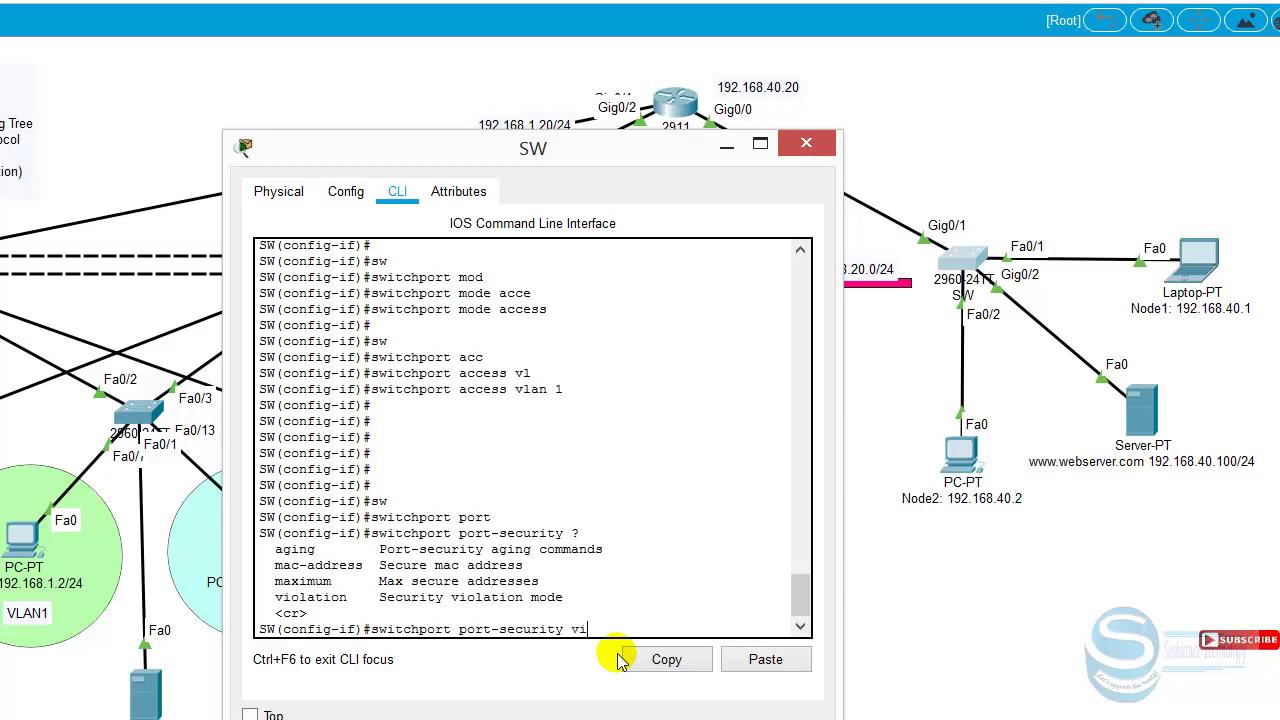
{"action": "key", "text": "Tab"}
{"action": "type", "text": "?"}
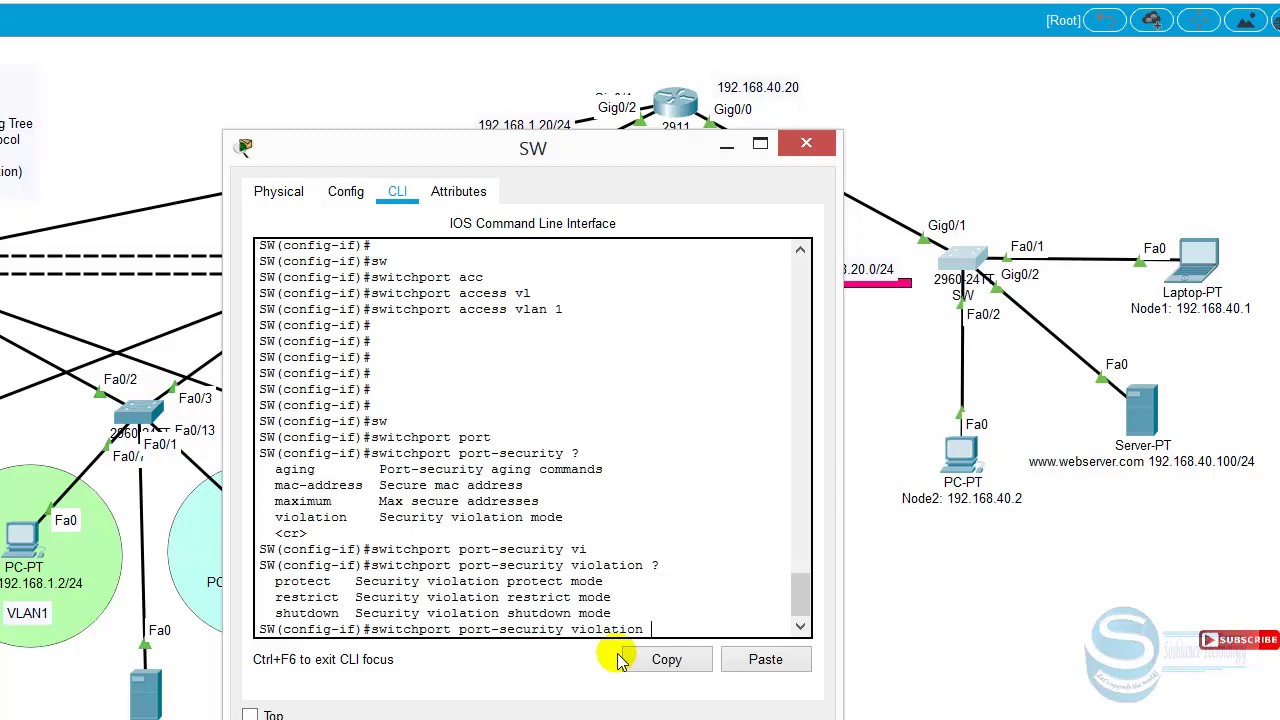
{"action": "type", "text": "shut"}
{"action": "key", "text": "Tab"}
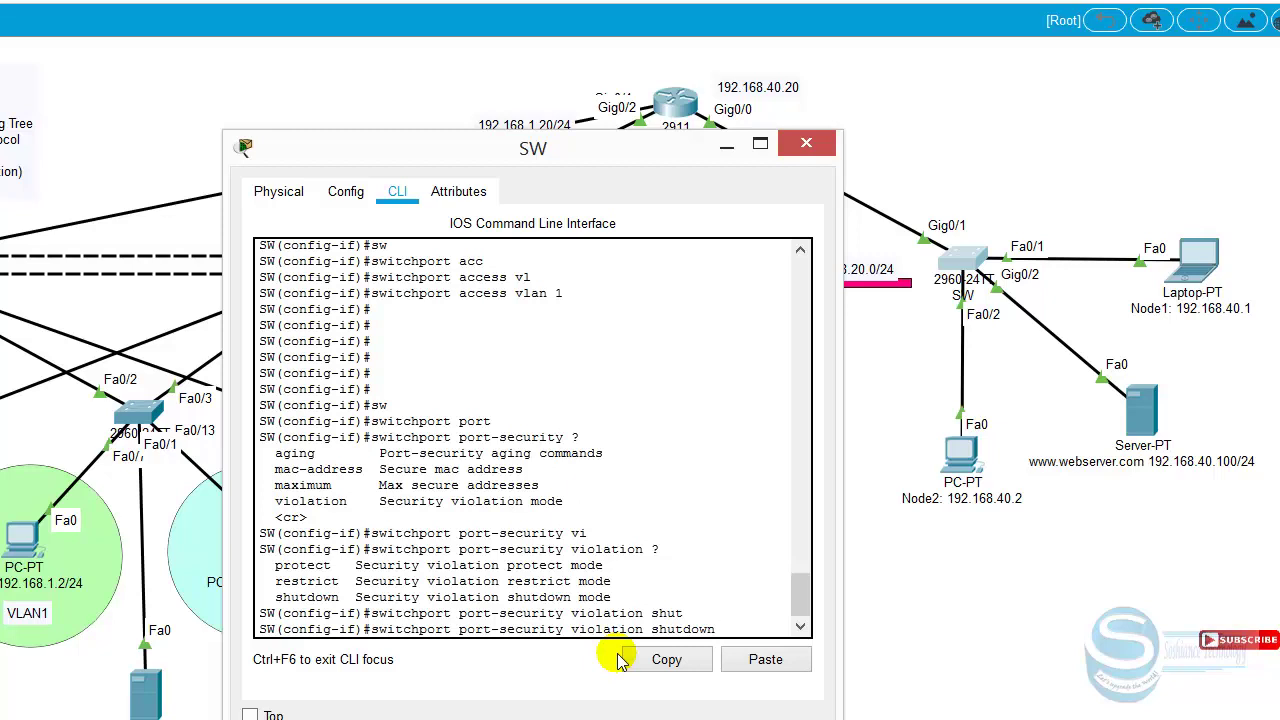
{"action": "type", "text": "?"}
{"action": "key", "text": "Return"}
{"action": "key", "text": "Return"}
{"action": "key", "text": "Return"}
{"action": "key", "text": "Return"}
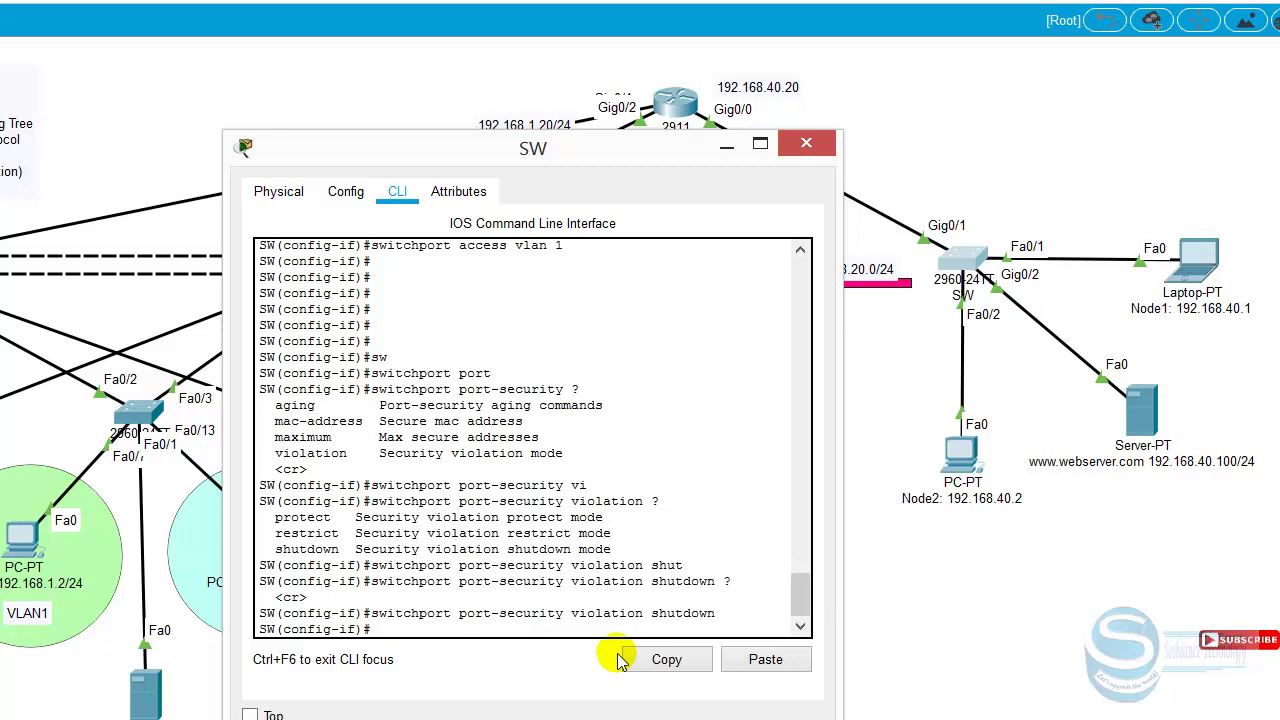
Limit the port's secure MAC addresses to 3 with switchport port-security maximum 3, checking the allowed range in the command help.
{"action": "type", "text": "sw"}
{"action": "key", "text": "Tab"}
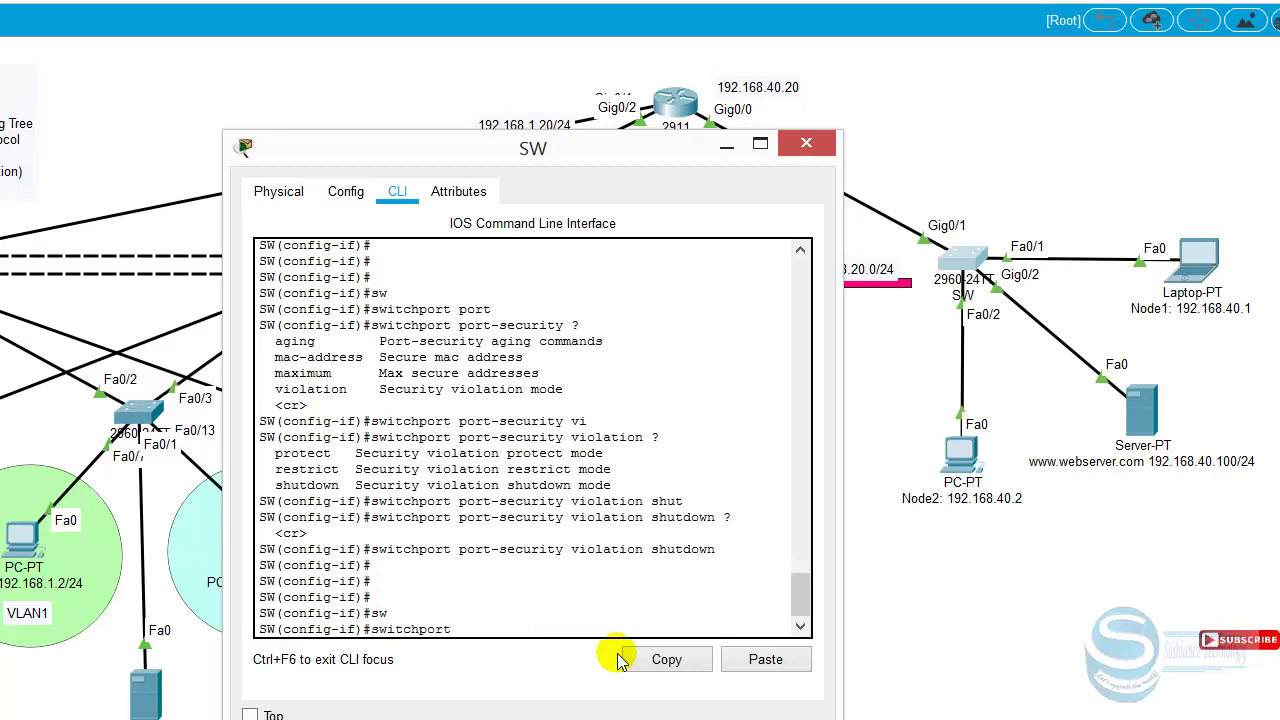
{"action": "type", "text": "por"}
{"action": "key", "text": "Tab"}
{"action": "type", "text": "?"}
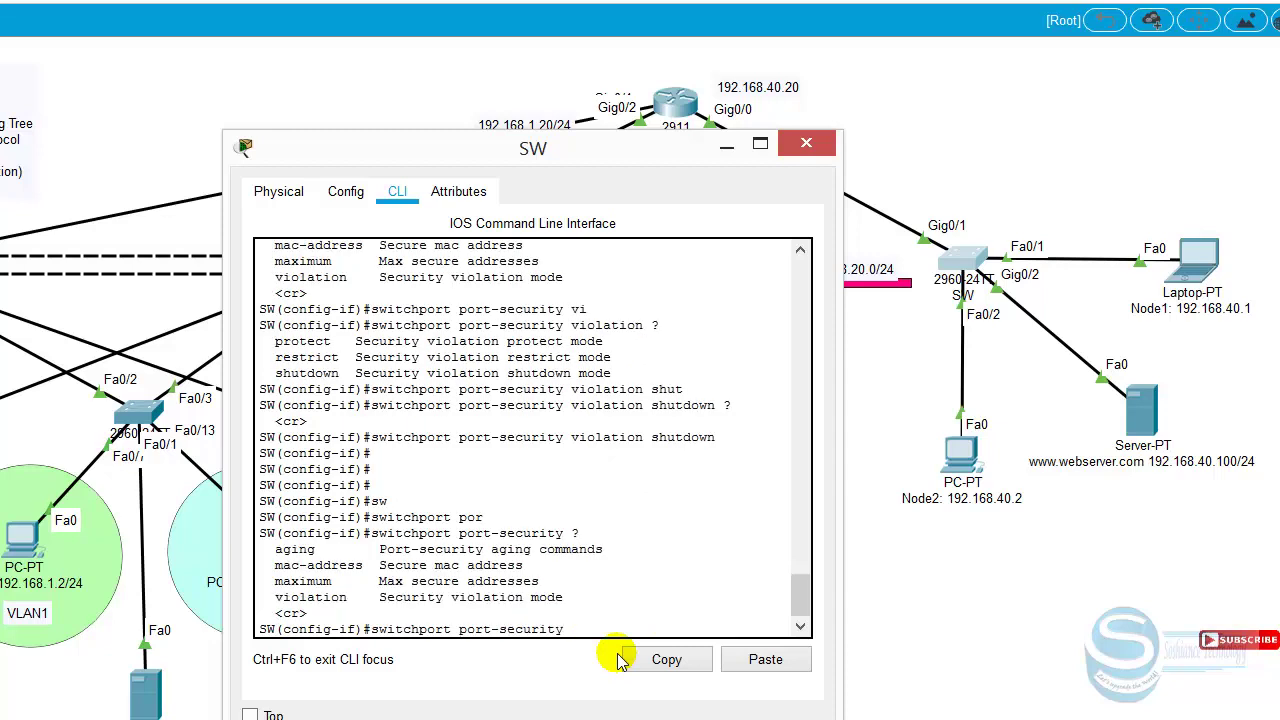
{"action": "type", "text": "max"}
{"action": "key", "text": "Tab"}
{"action": "type", "text": "?"}
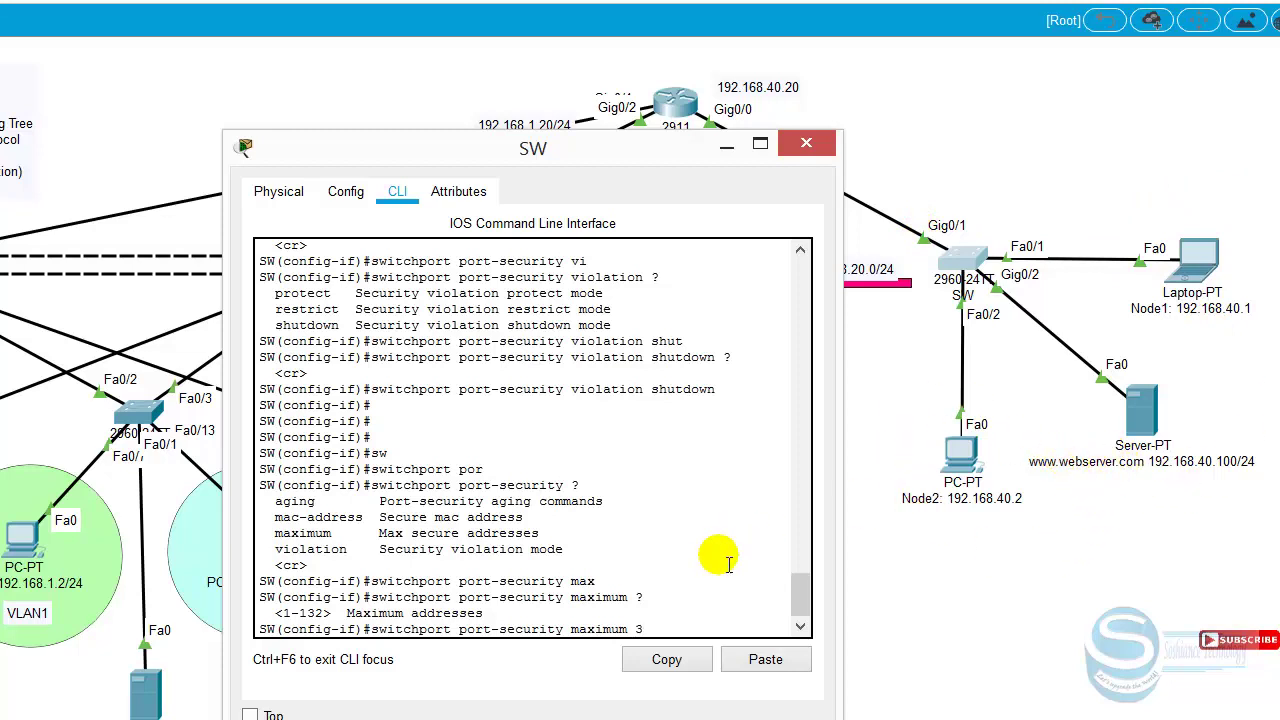
{"action": "key", "text": "Return"}
{"action": "key", "text": "Return"}
{"action": "key", "text": "Return"}
{"action": "key", "text": "Return"}
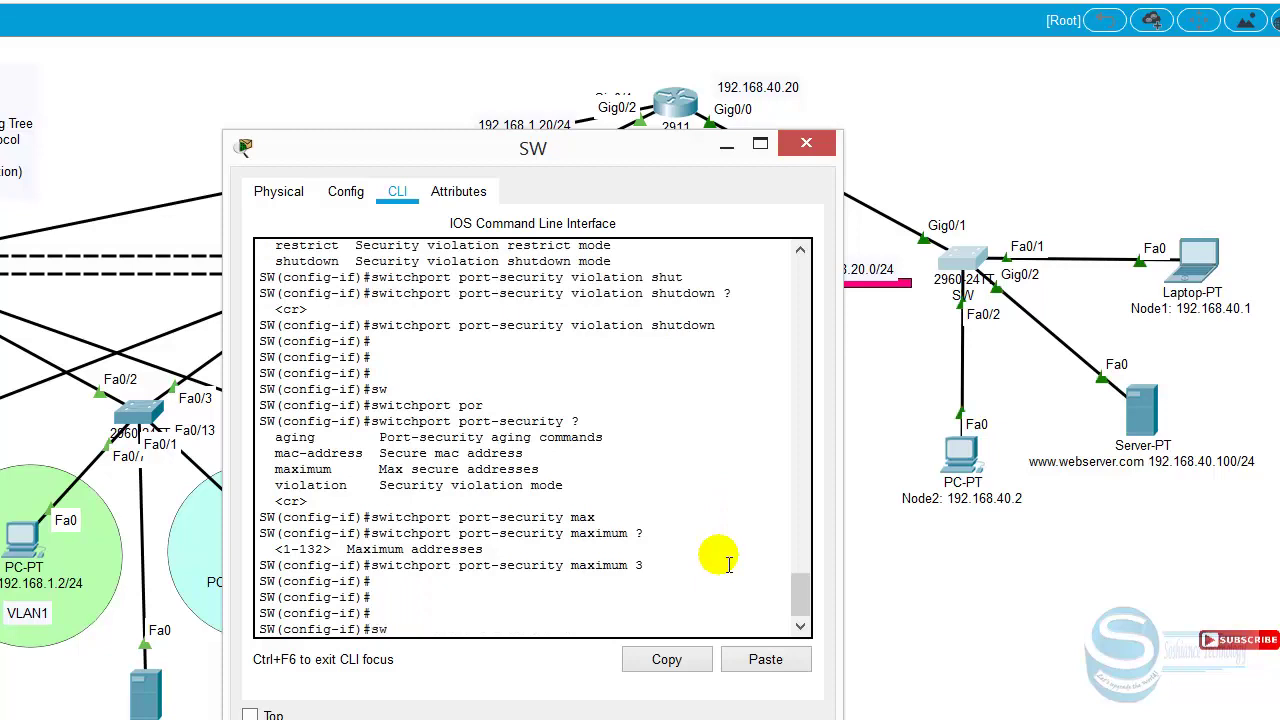
Enable sticky learning of secure addresses on the port with switchport port-security mac-address sticky.
{"action": "type", "text": "sw"}
{"action": "key", "text": "Tab"}
{"action": "type", "text": "por"}
{"action": "key", "text": "Tab"}
{"action": "type", "text": "?"}
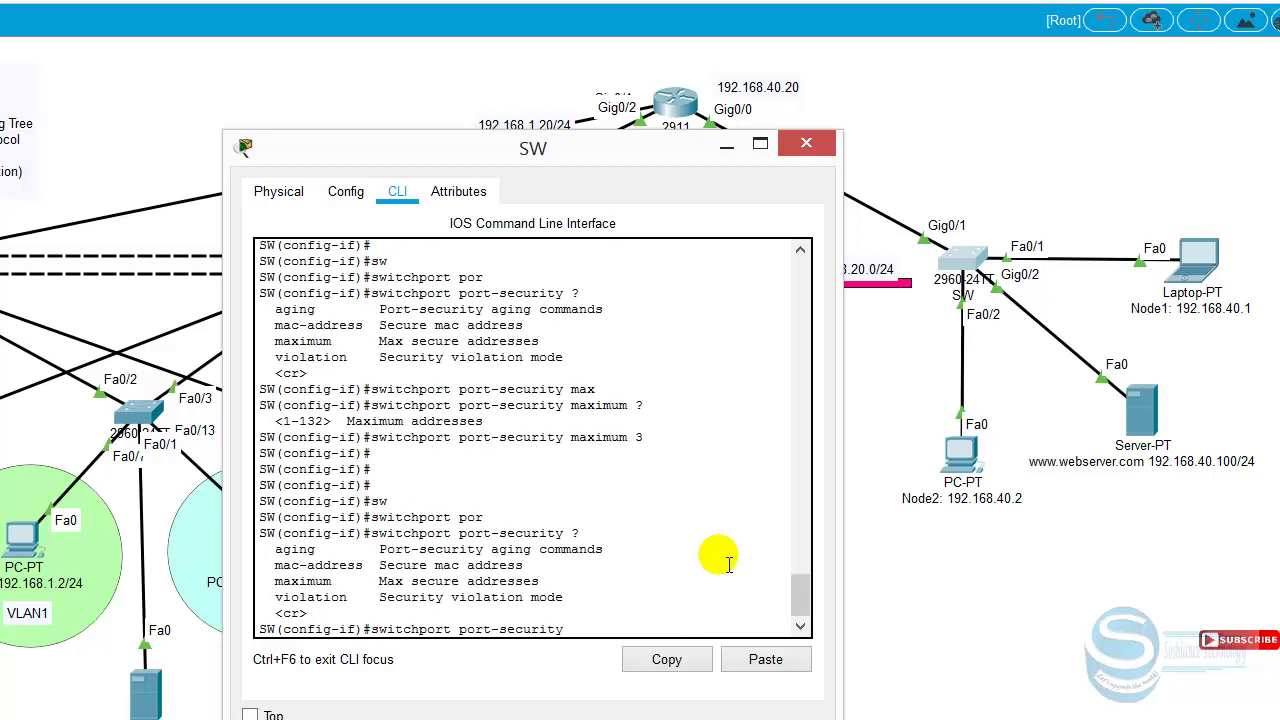
{"action": "type", "text": "max"}
{"action": "key", "text": "Tab"}
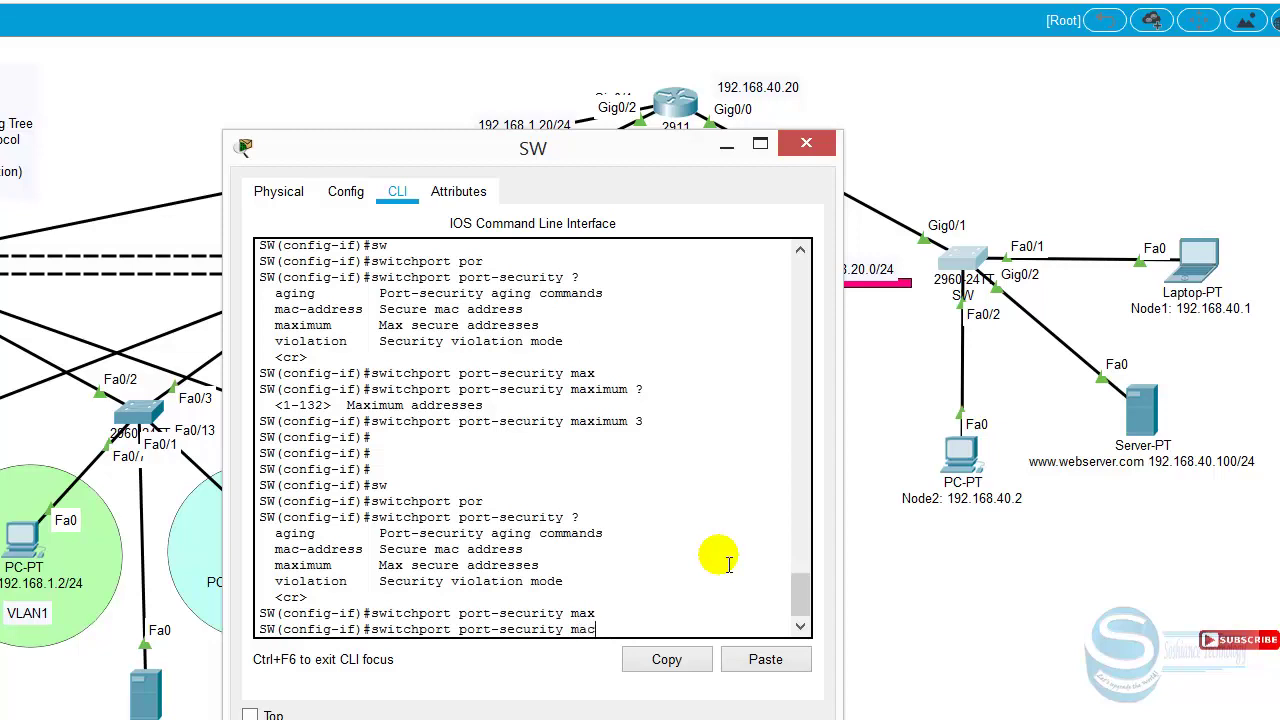
{"action": "key", "text": "Tab"}
{"action": "type", "text": "?"}
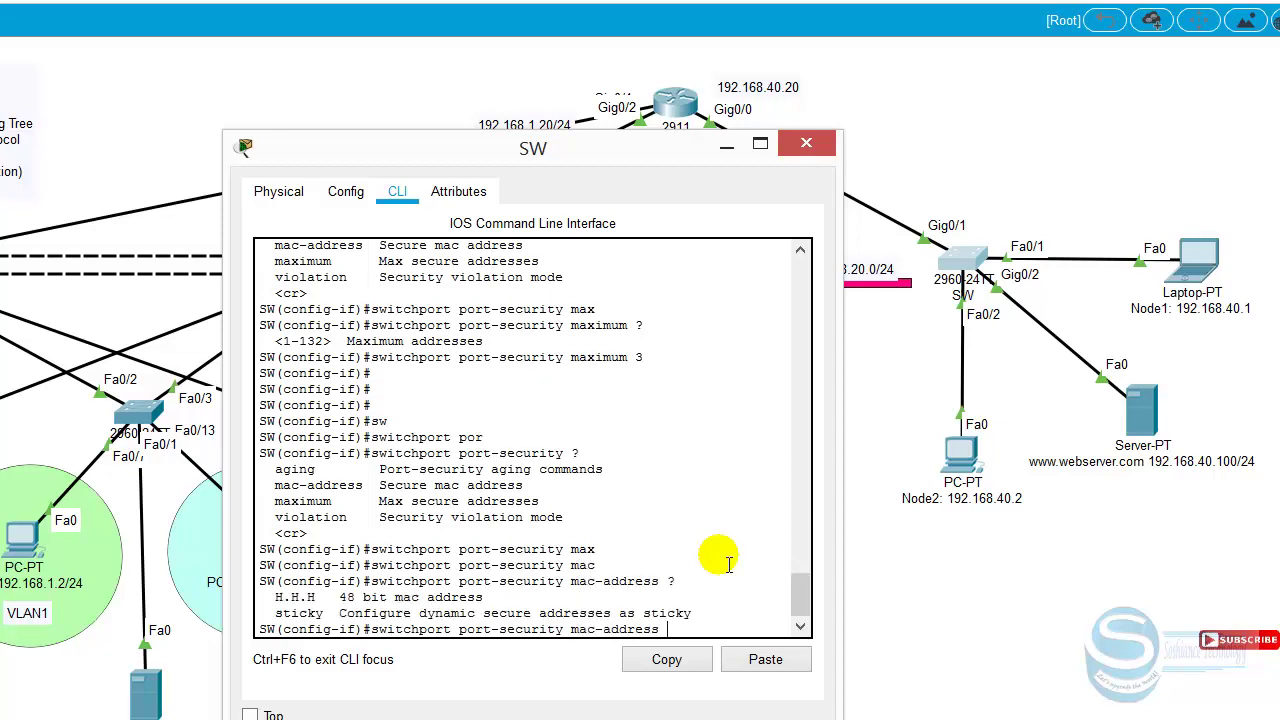
{"action": "type", "text": "sti"}
{"action": "key", "text": "Tab"}
{"action": "key", "text": "Return"}
{"action": "key", "text": "Return"}
{"action": "key", "text": "Return"}
{"action": "key", "text": "Return"}
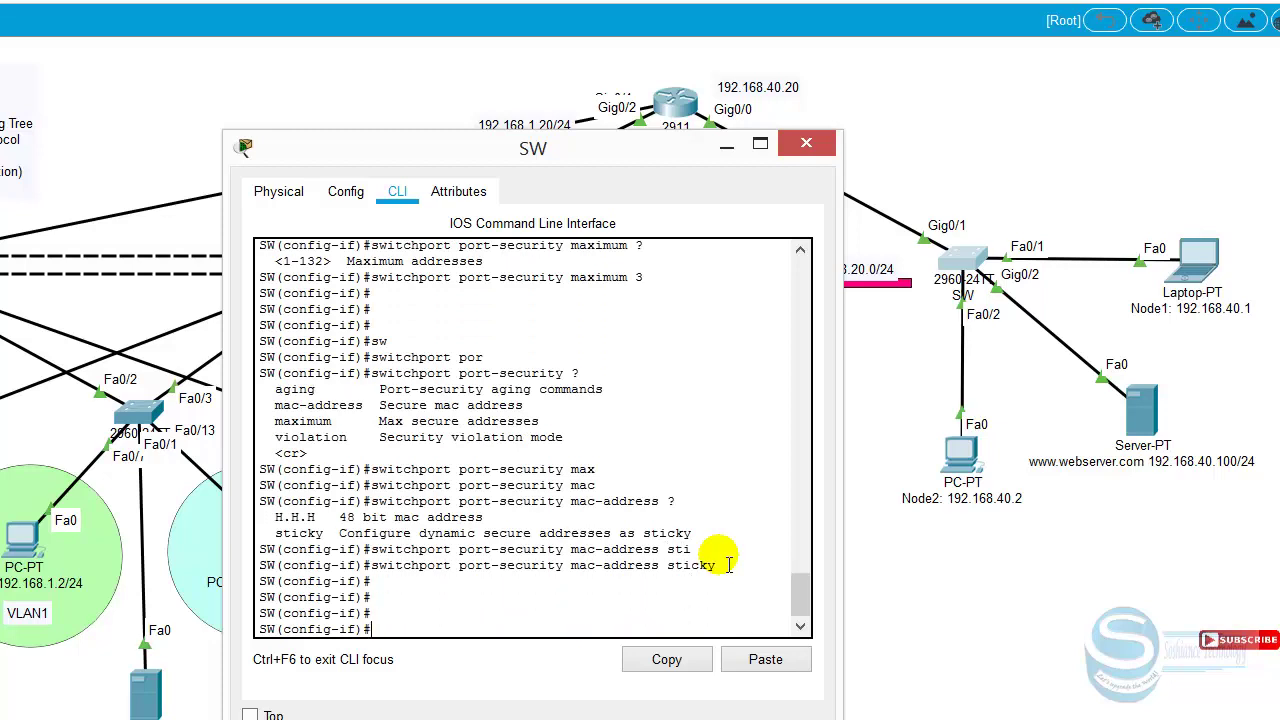
{"action": "key", "text": "Return"}
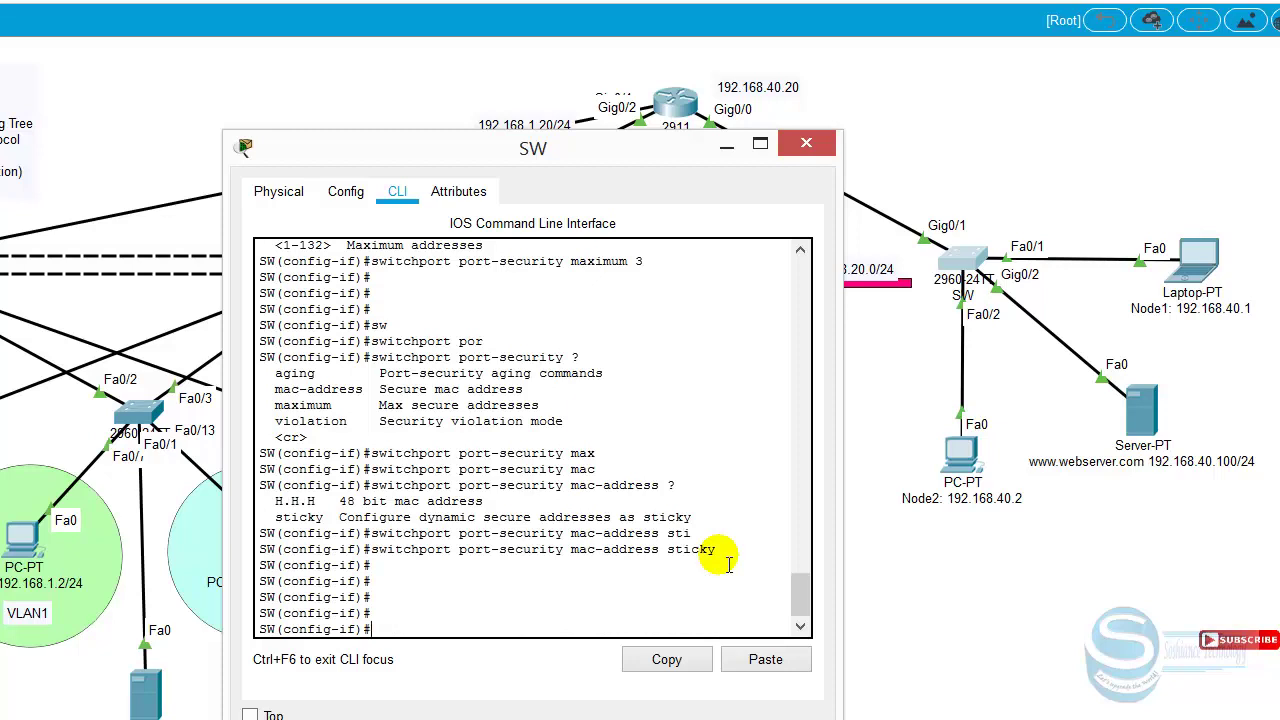
List the available switchport mode options for the interface in the command help.
{"action": "type", "text": "sw"}
{"action": "key", "text": "Tab"}
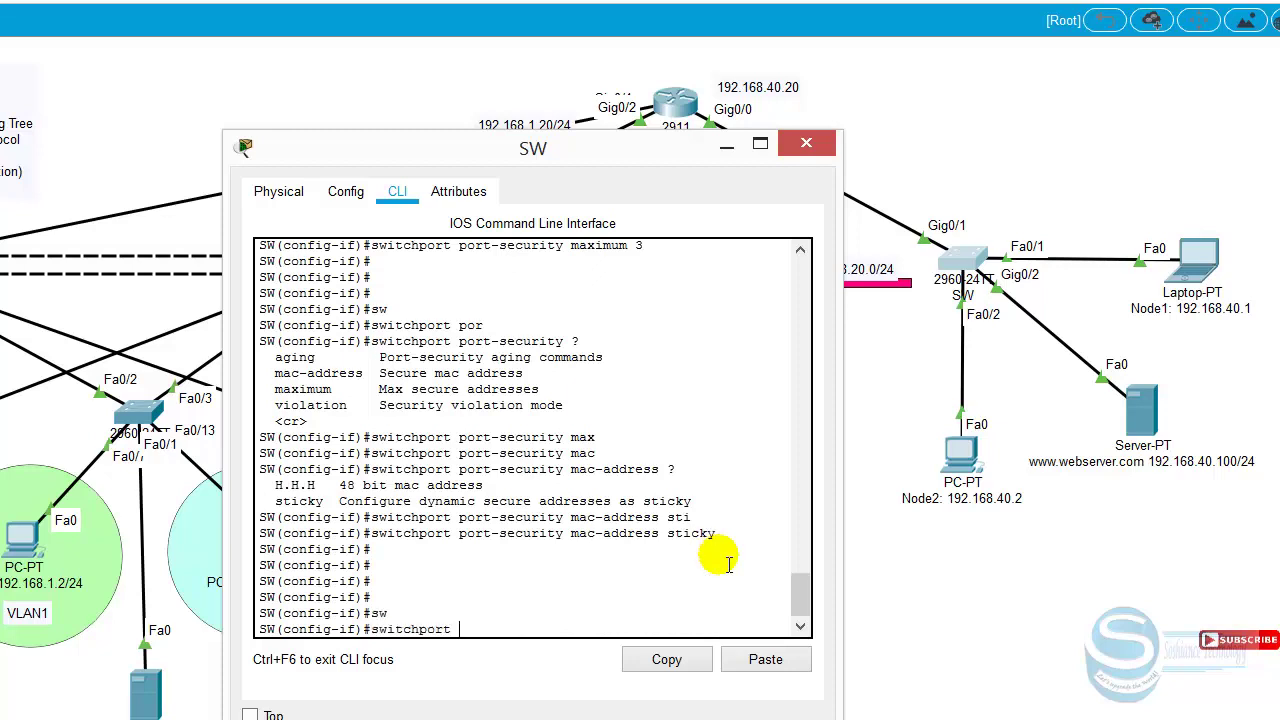
{"action": "type", "text": "mo"}
{"action": "key", "text": "Tab"}
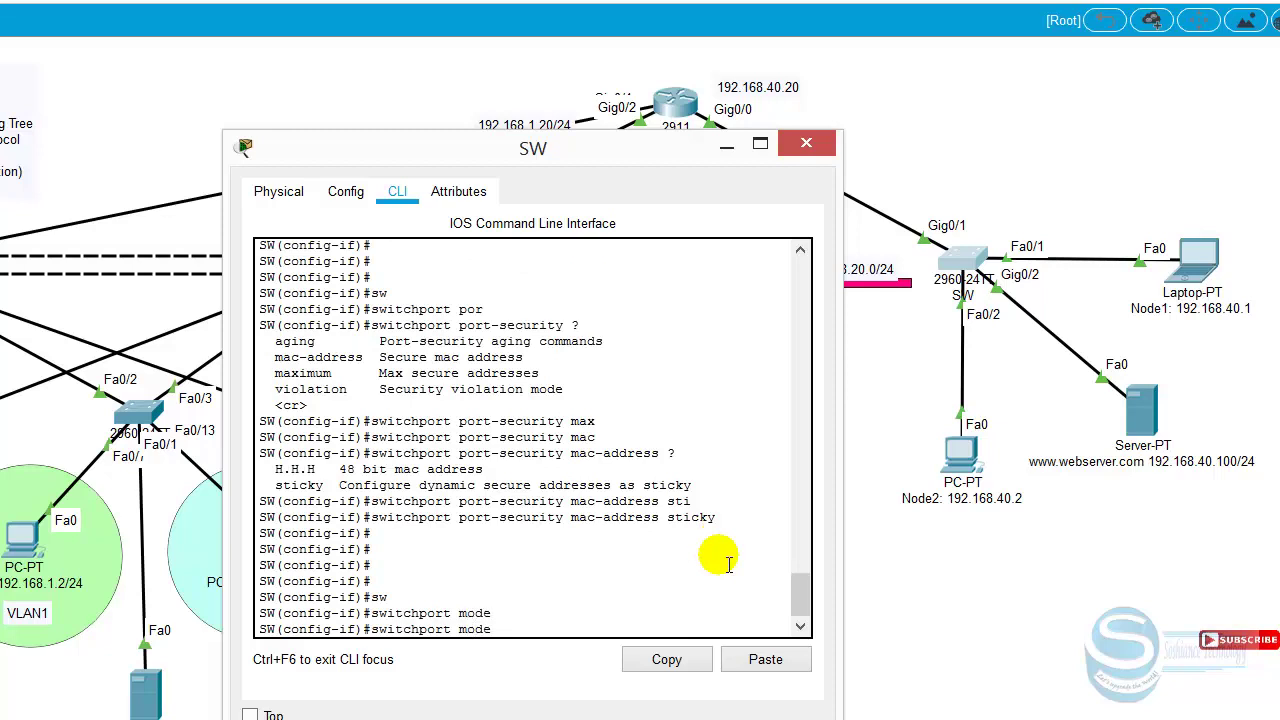
{"action": "type", "text": "?"}
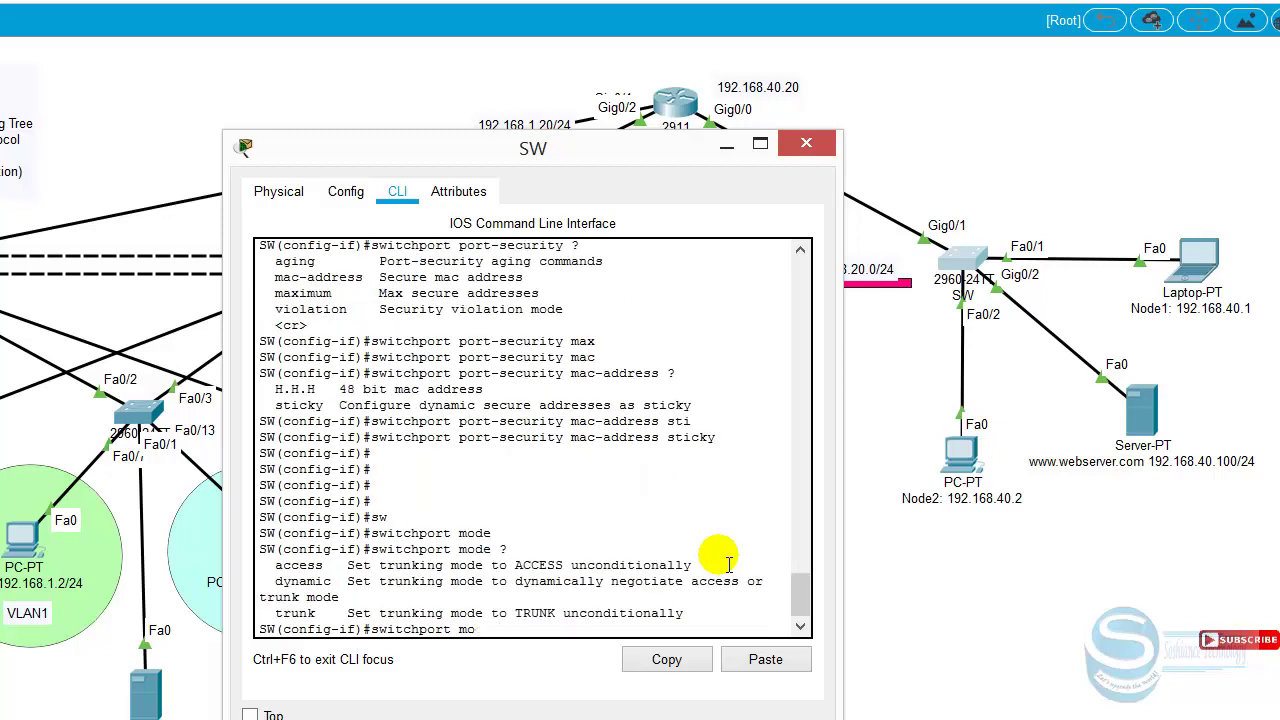
Set the port-security aging time to 1 minute with switchport port-security aging time 1, checking the command help for the options.
{"action": "type", "text": "por"}
{"action": "key", "text": "Tab"}
{"action": "type", "text": "?"}
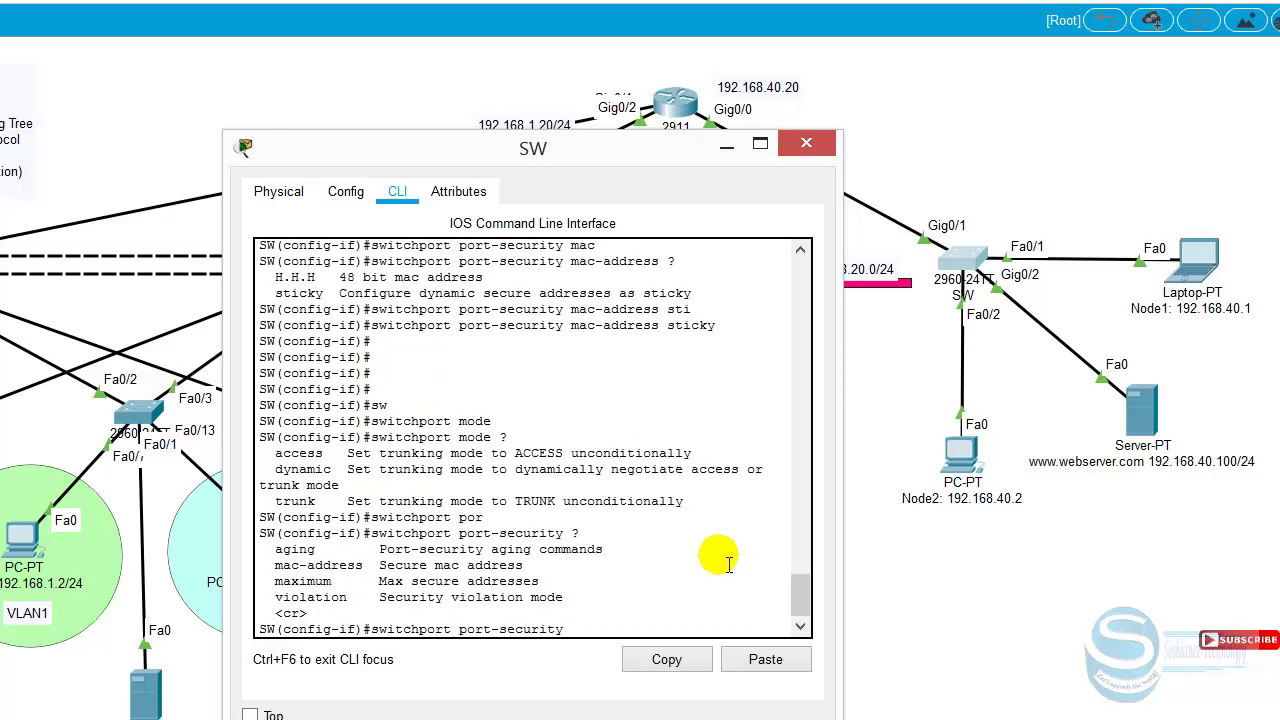
{"action": "type", "text": "agi"}
{"action": "key", "text": "Tab"}
{"action": "type", "text": "?"}
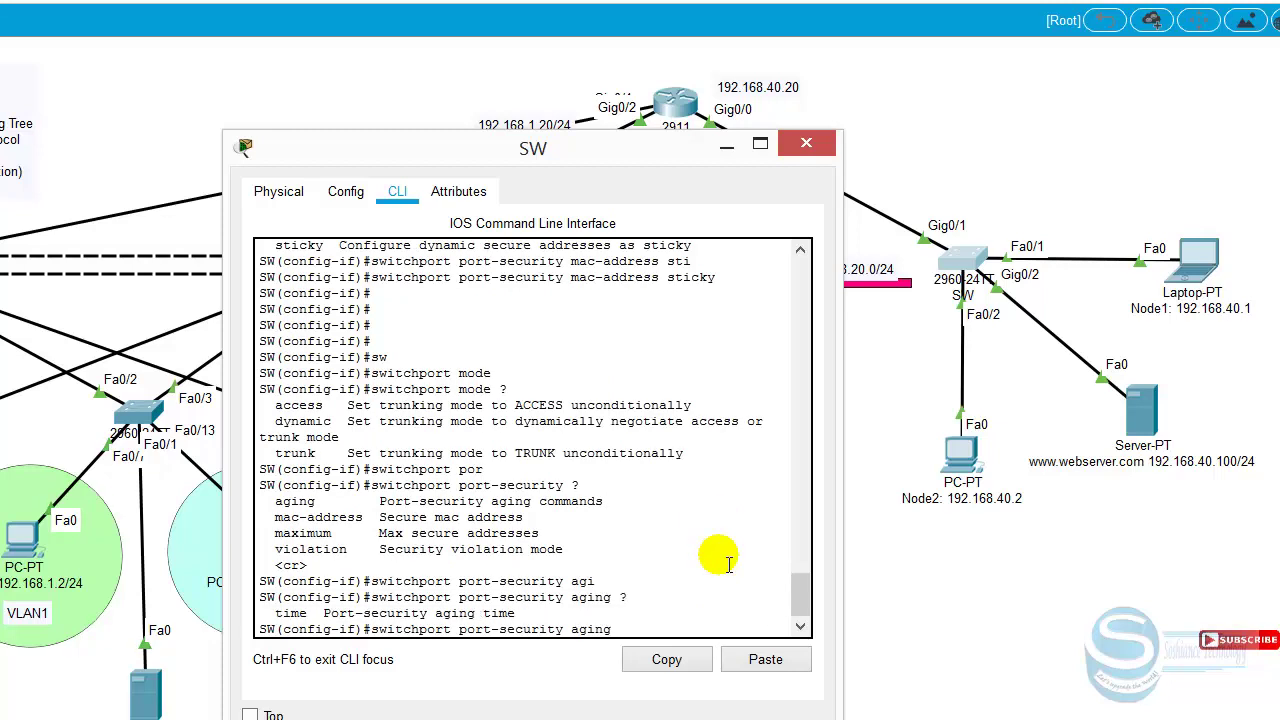
{"action": "type", "text": "ti"}
{"action": "key", "text": "Tab"}
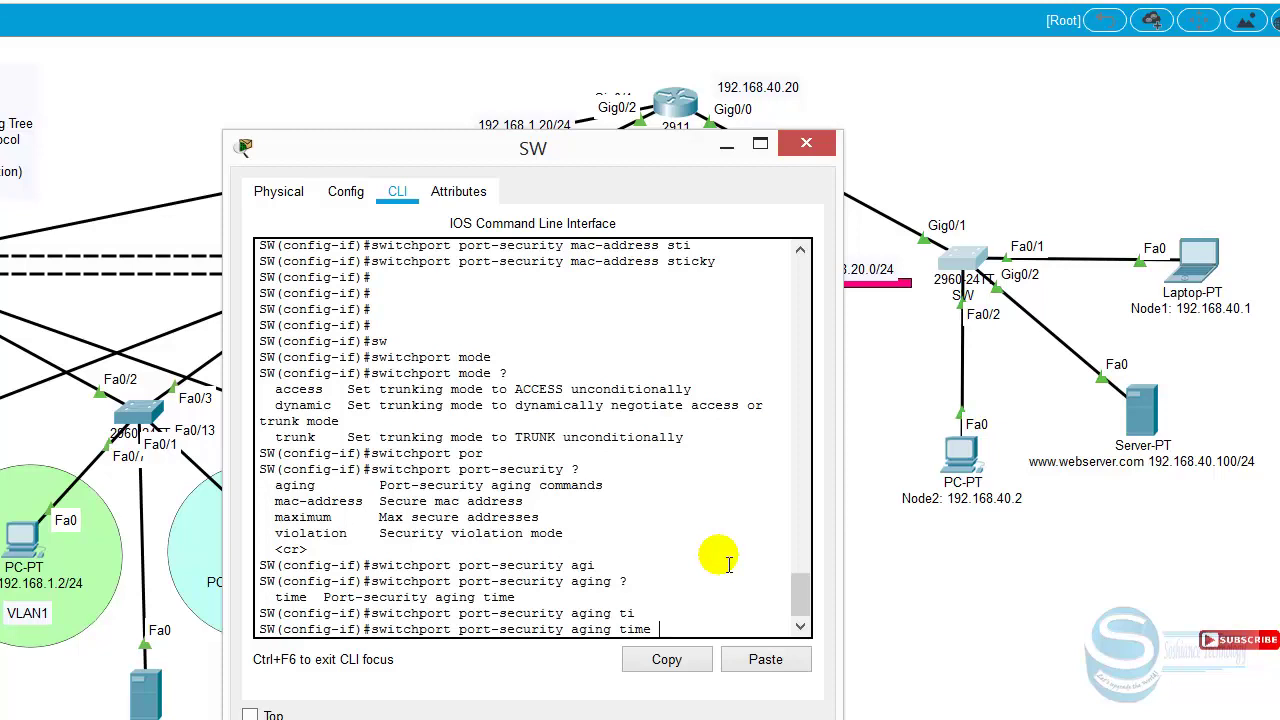
{"action": "type", "text": "?"}
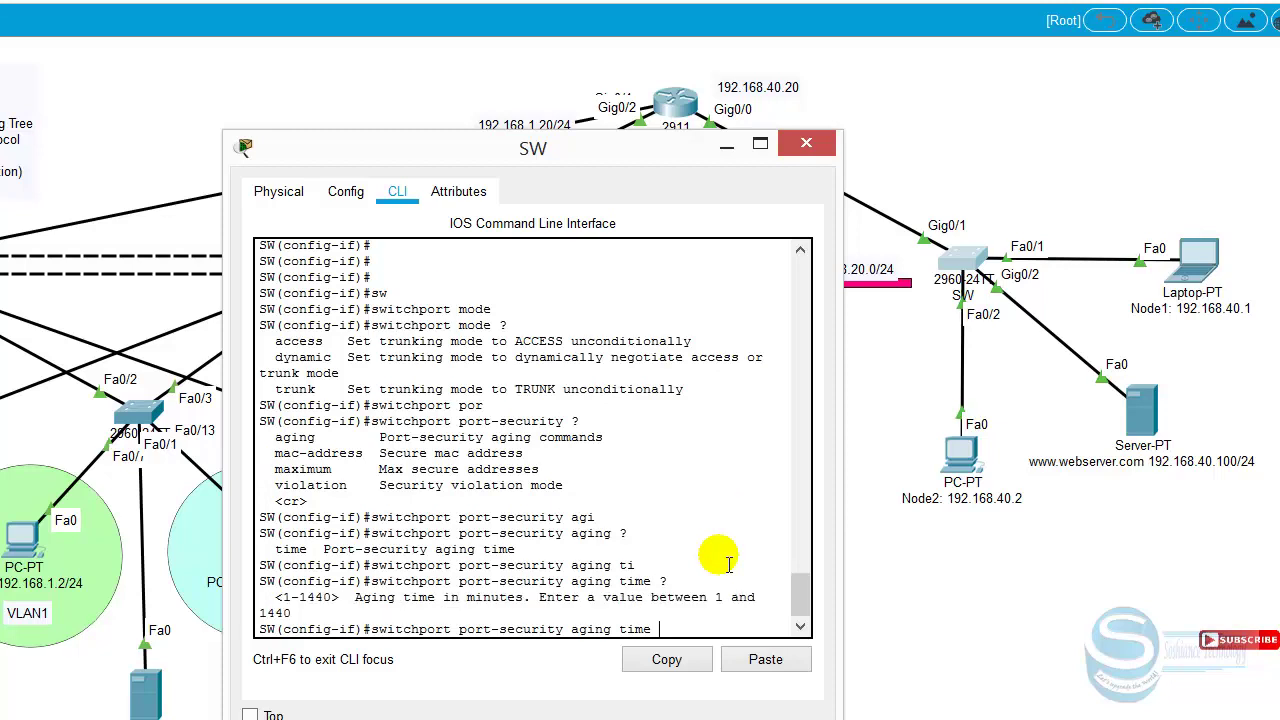
{"action": "type", "text": "1"}
{"action": "key", "text": "Return"}
{"action": "key", "text": "Return"}
Save the running configuration with do wr and return to privileged mode with end.
{"action": "type", "text": "do wr"}
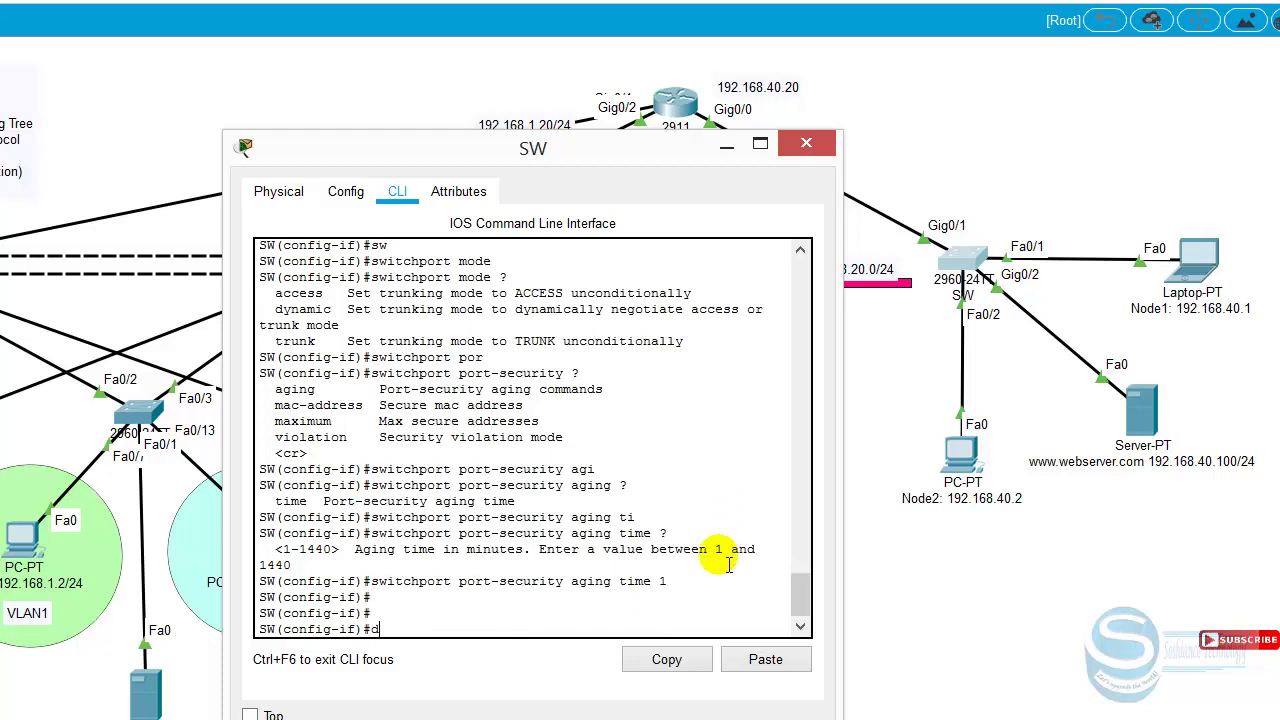
{"action": "key", "text": "Return"}
{"action": "key", "text": "Return"}
{"action": "type", "text": "end"}
{"action": "key", "text": "Return"}
{"action": "key", "text": "Return"}
{"action": "key", "text": "Return"}
{"action": "key", "text": "Return"}
{"action": "key", "text": "Return"}
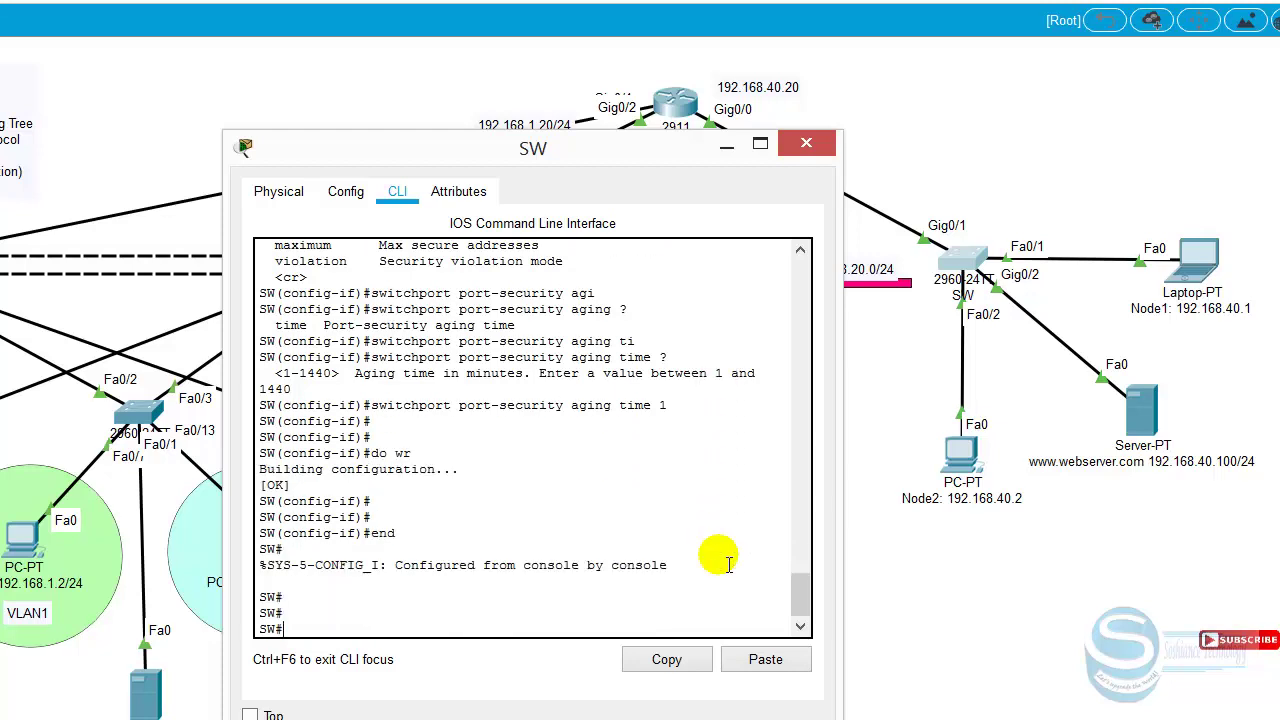
{"action": "type", "text": "sh"}
{"action": "key", "text": "Tab"}
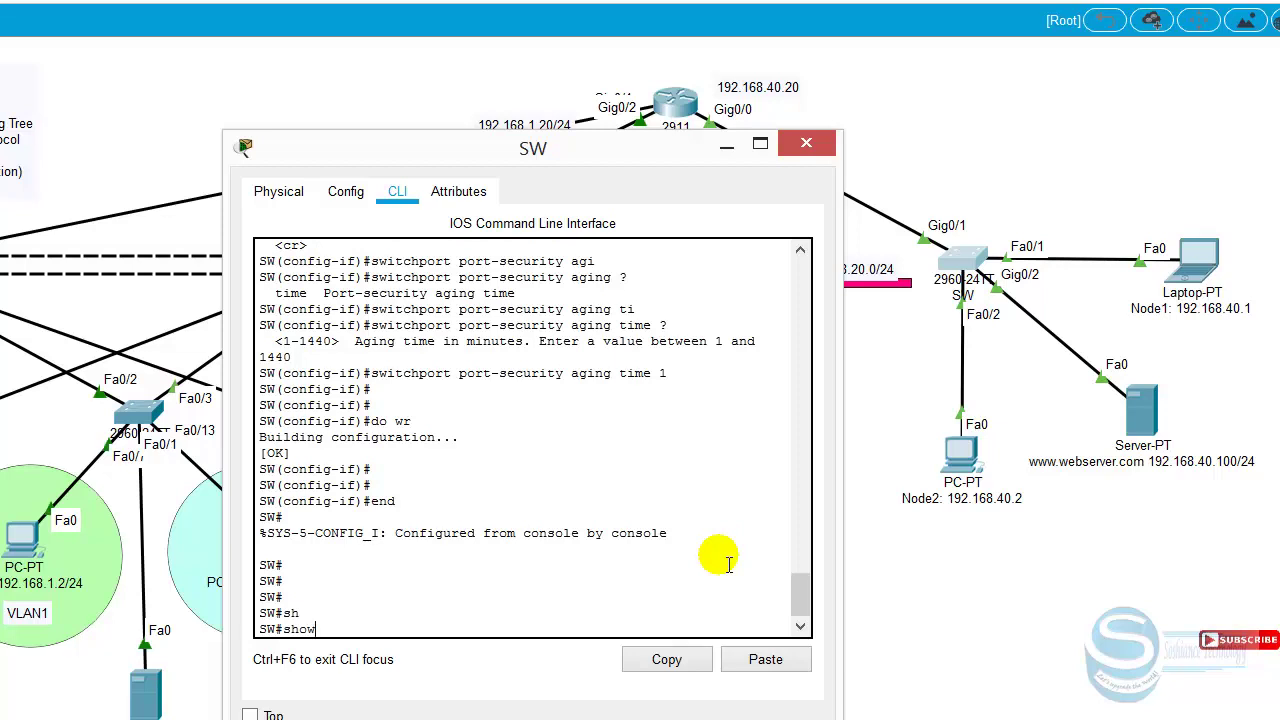
{"action": "key", "text": "BackSpace"}
{"action": "key", "text": "BackSpace"}
{"action": "key", "text": "BackSpace"}
{"action": "key", "text": "BackSpace"}
{"action": "key", "text": "BackSpace"}
Enter global configuration mode on the switch with configure ter.
{"action": "type", "text": "conf"}
{"action": "key", "text": "Tab"}
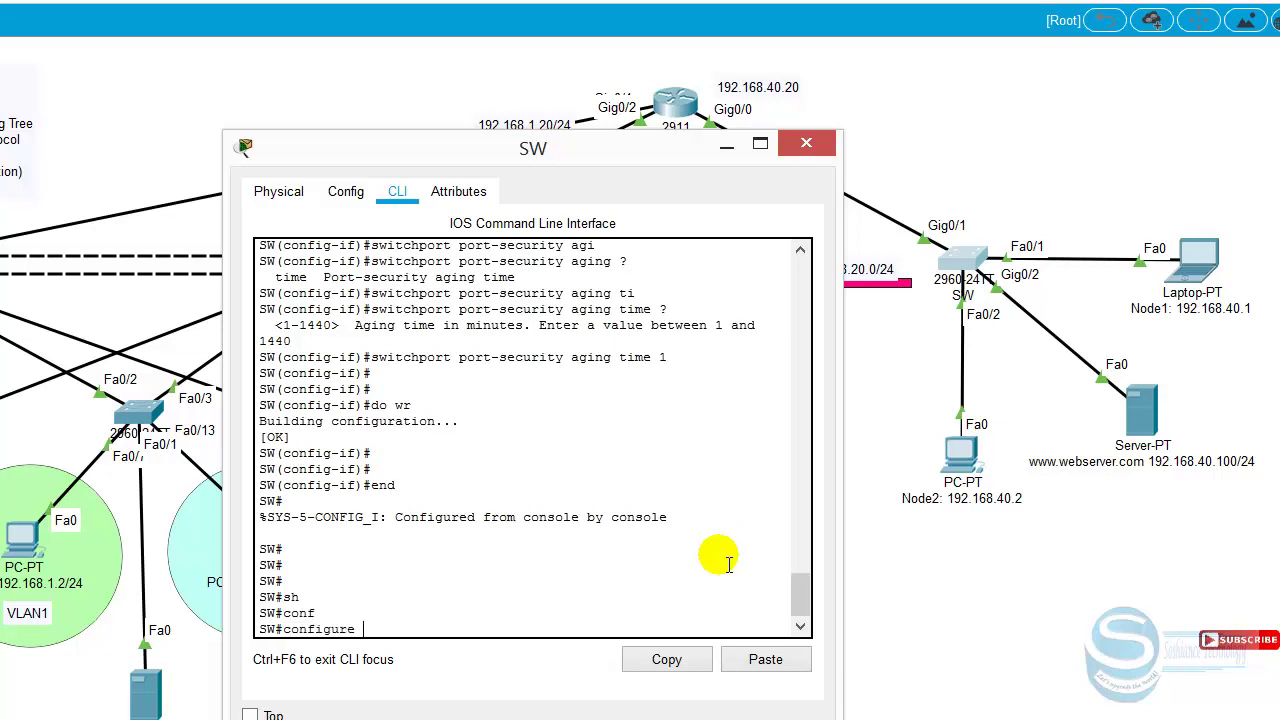
{"action": "type", "text": "ter"}
{"action": "key", "text": "Return"}
{"action": "key", "text": "Return"}
{"action": "key", "text": "Return"}
Open the configuration of the uplink port with interface gigabitEthernet 0/1.
{"action": "type", "text": "ig)#i"}
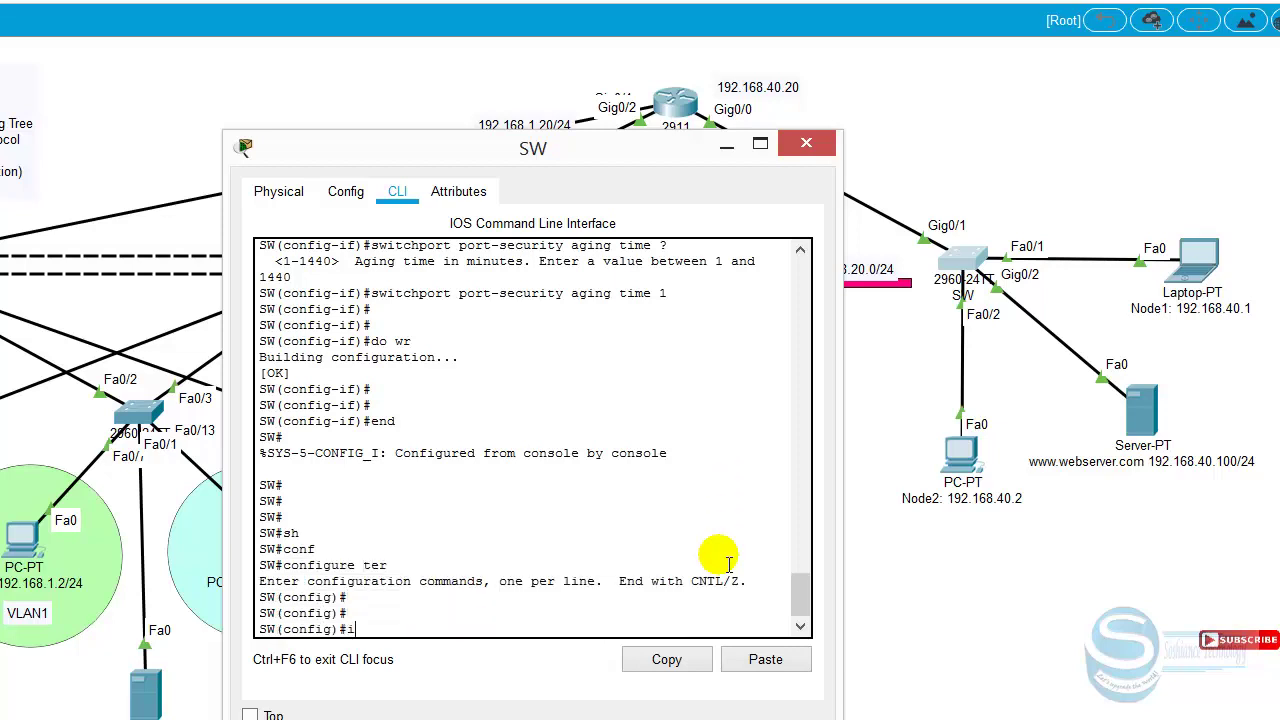
{"action": "type", "text": "n"}
{"action": "key", "text": "Tab"}
{"action": "type", "text": "gi"}
{"action": "key", "text": "Tab"}
{"action": "type", "text": "0/1"}
{"action": "key", "text": "Return"}
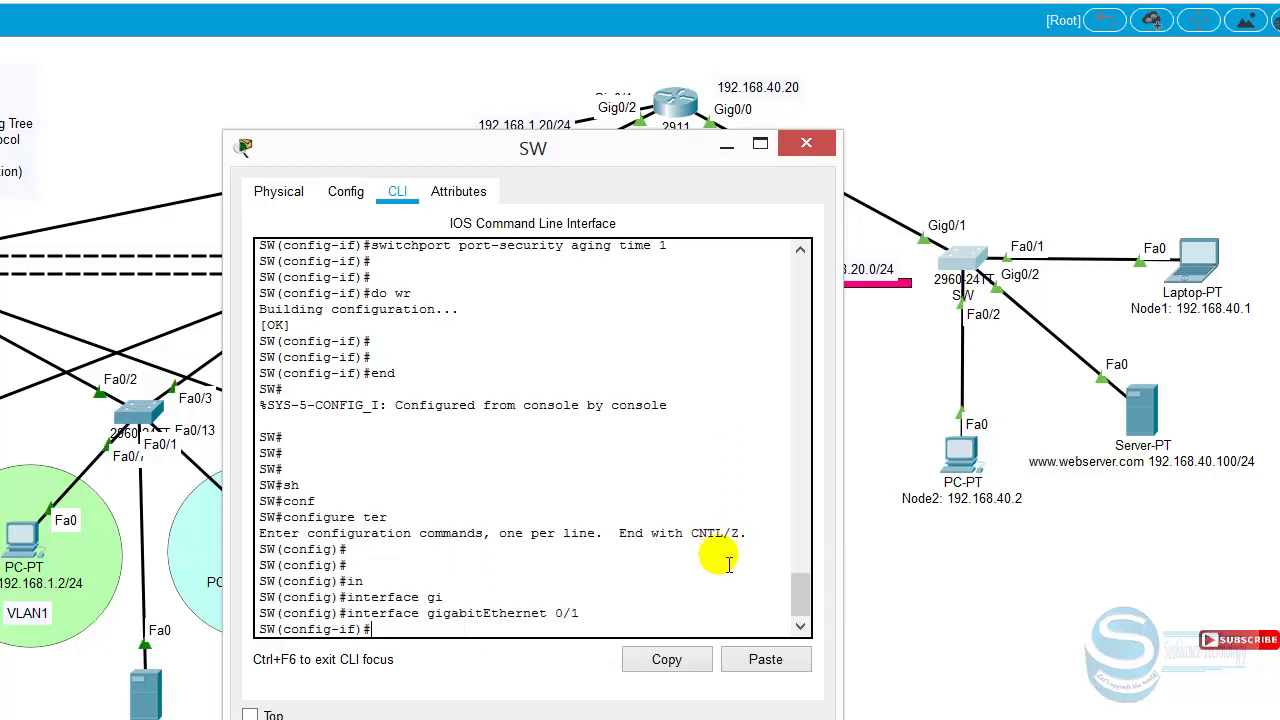
Turn on port security for gigabitEthernet 0/1 with the plain switchport port-security command.
{"action": "key", "text": "Return"}
{"action": "type", "text": "sw"}
{"action": "key", "text": "Tab"}
{"action": "type", "text": "por"}
{"action": "key", "text": "Tab"}
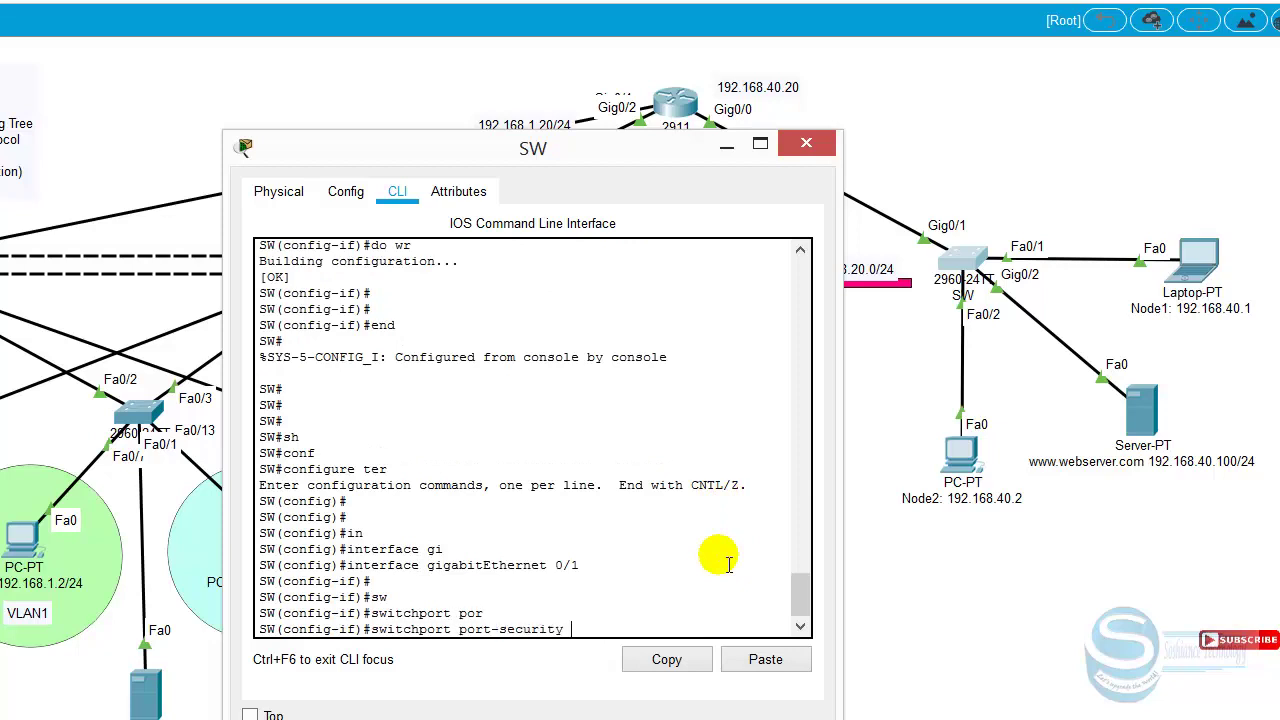
{"action": "key", "text": "Return"}
{"action": "key", "text": "Return"}
{"action": "key", "text": "Return"}
{"action": "key", "text": "Return"}
{"action": "key", "text": "Return"}
{"action": "key", "text": "Return"}
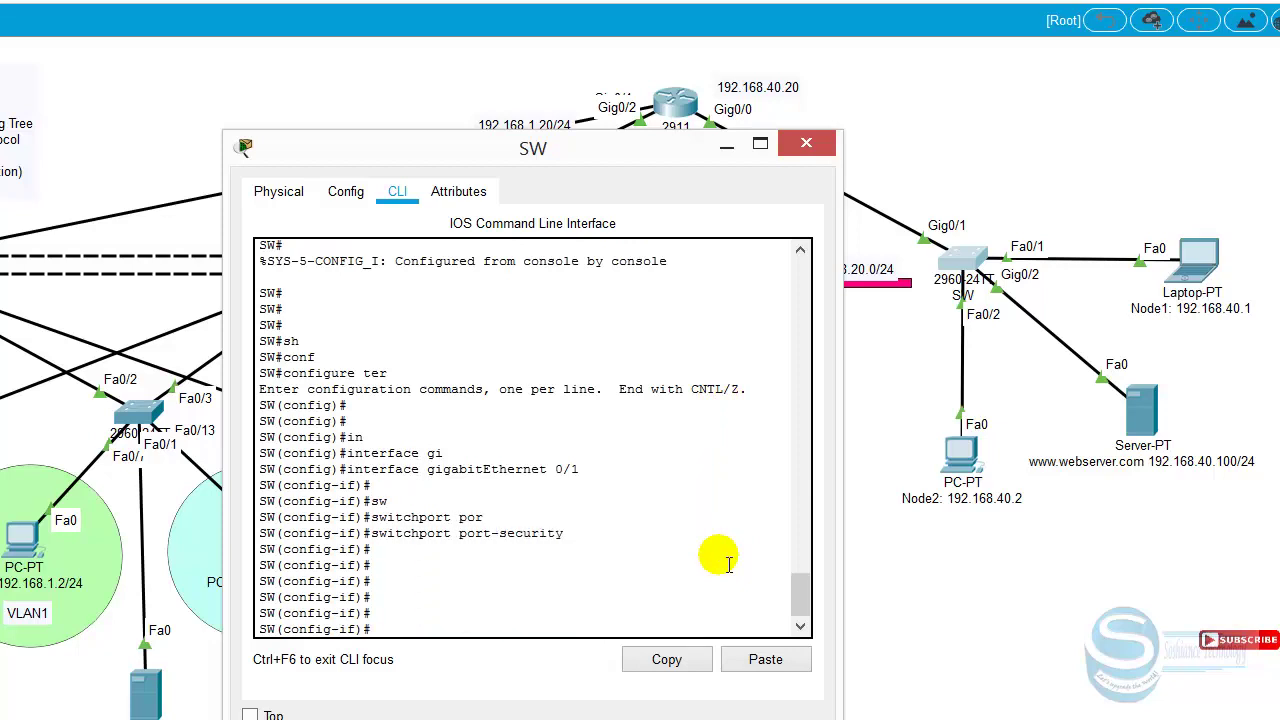
Write the updated switch configuration with do wr and leave interface configuration with end.
{"action": "type", "text": "do wr"}
{"action": "key", "text": "Return"}
{"action": "key", "text": "Return"}
{"action": "key", "text": "Return"}
{"action": "key", "text": "Return"}
{"action": "key", "text": "Return"}
{"action": "key", "text": "Return"}
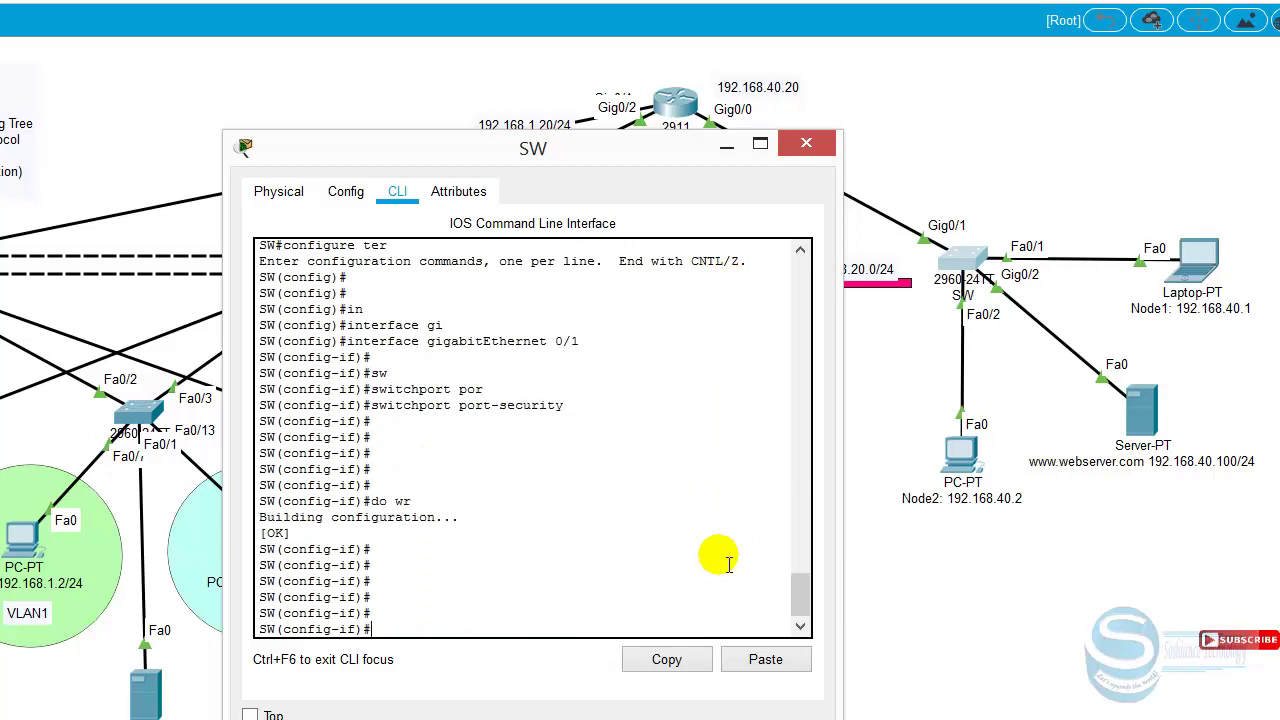
{"action": "type", "text": "end"}
{"action": "key", "text": "Return"}
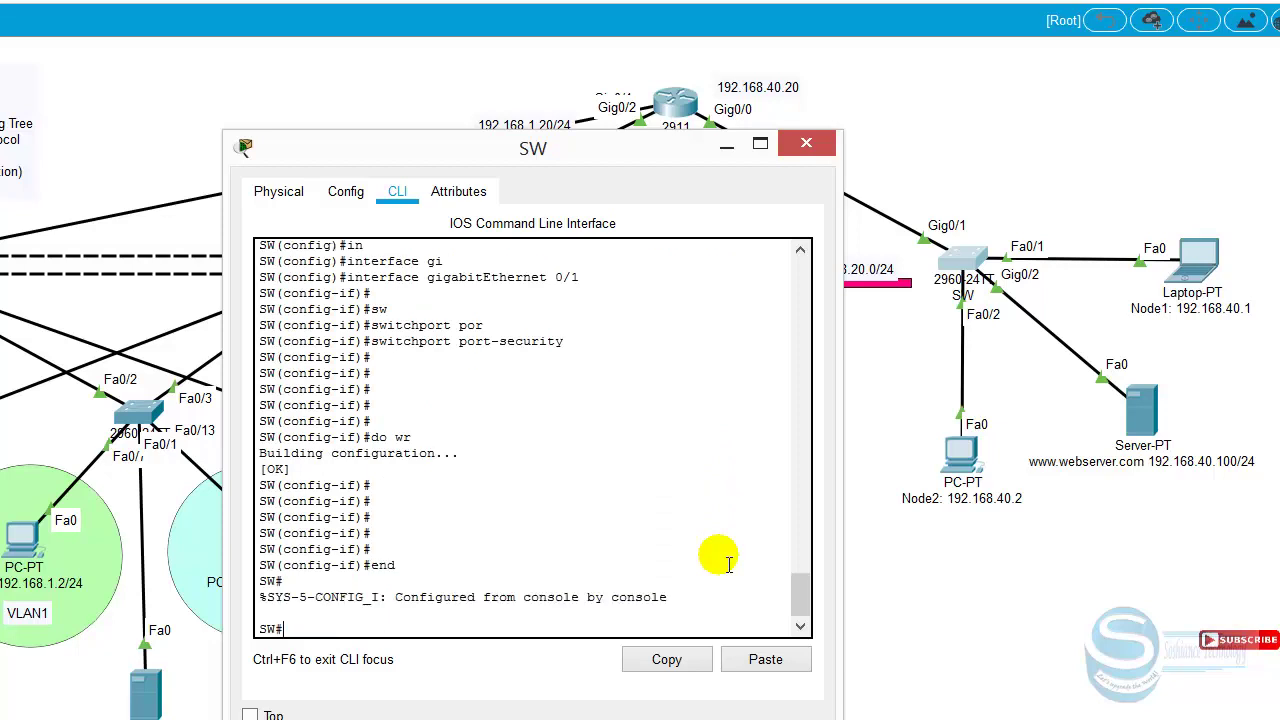
Display the port's security settings with show port-security interface gigabitEthernet 0/1.
{"action": "type", "text": "sh"}
{"action": "key", "text": "Tab"}
{"action": "type", "text": "por"}
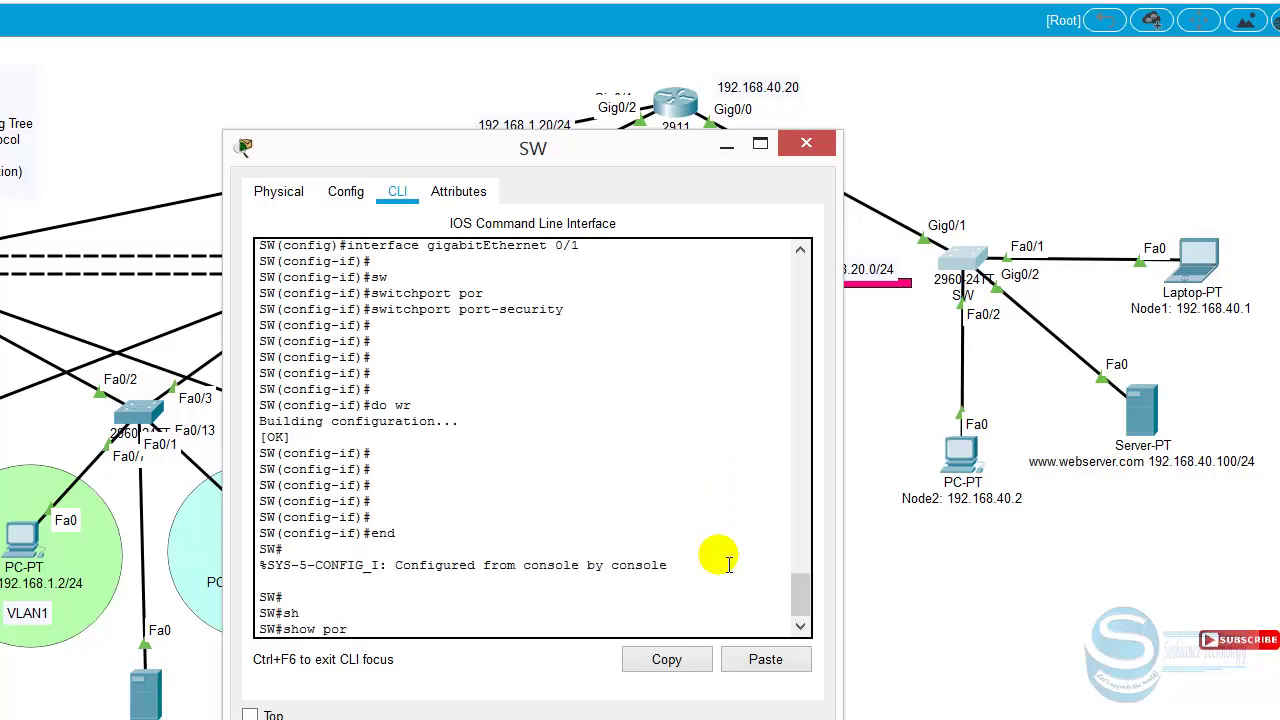
{"action": "key", "text": "Tab"}
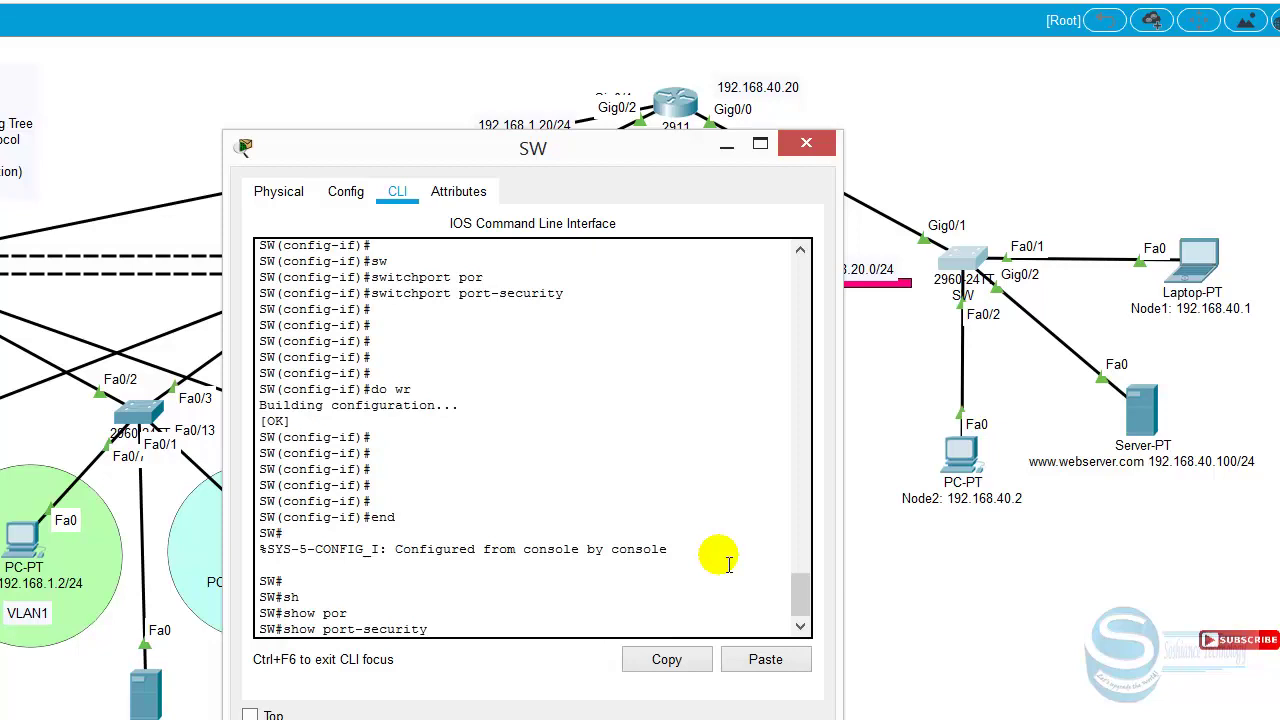
{"action": "type", "text": "in"}
{"action": "key", "text": "Tab"}
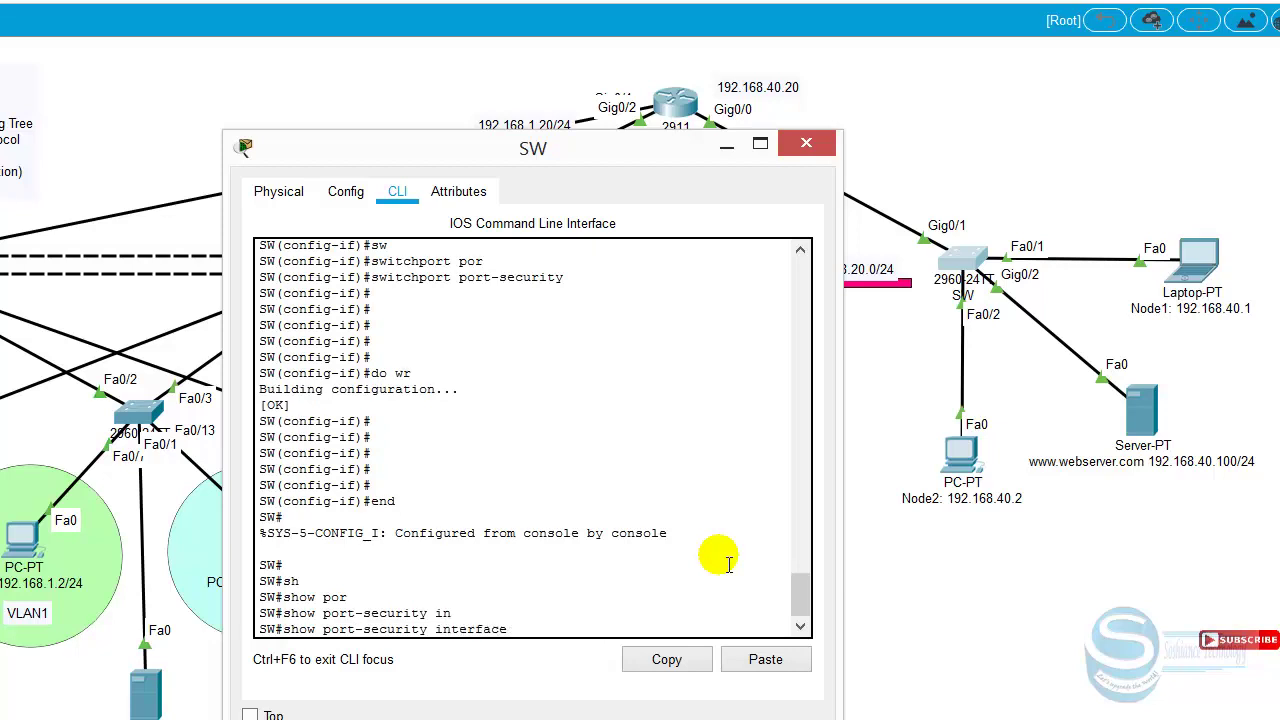
{"action": "type", "text": "gi"}
{"action": "key", "text": "Tab"}
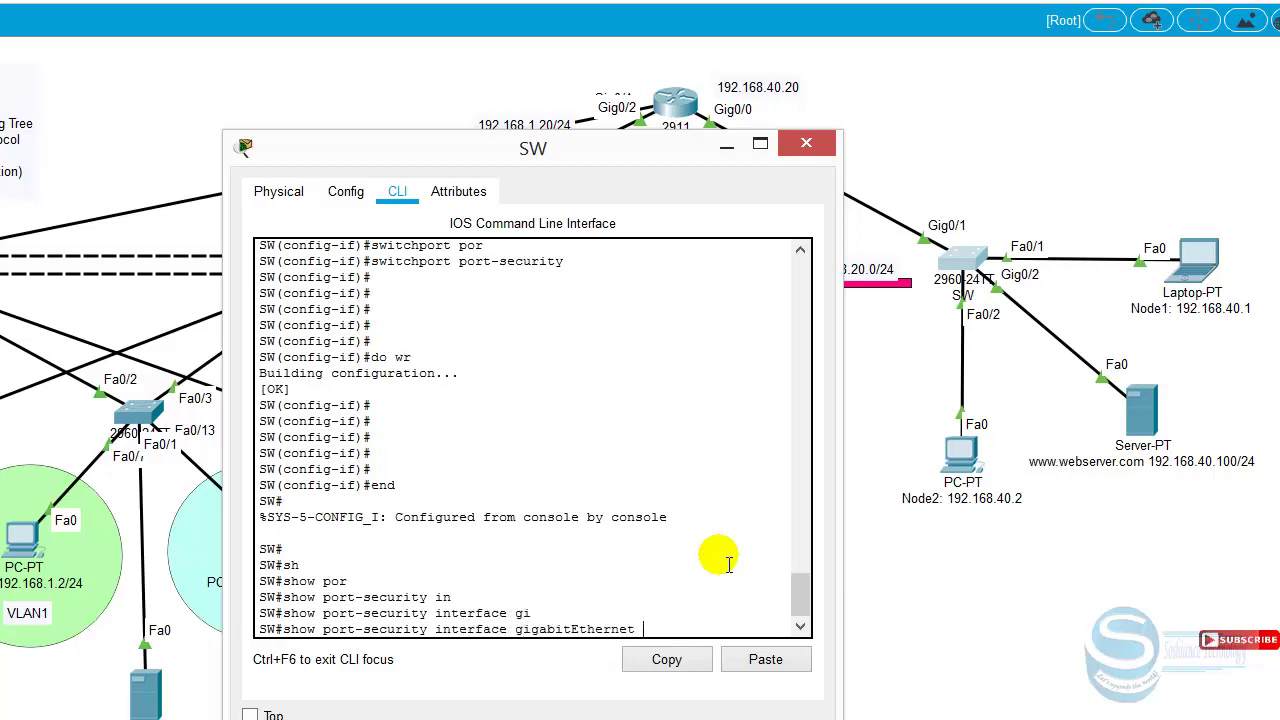
{"action": "key", "text": "BackSpace"}
{"action": "key", "text": "BackSpace"}
{"action": "type", "text": "0.1"}
{"action": "type", "text": "1"}
{"action": "key", "text": "Return"}
{"action": "key", "text": "Return"}
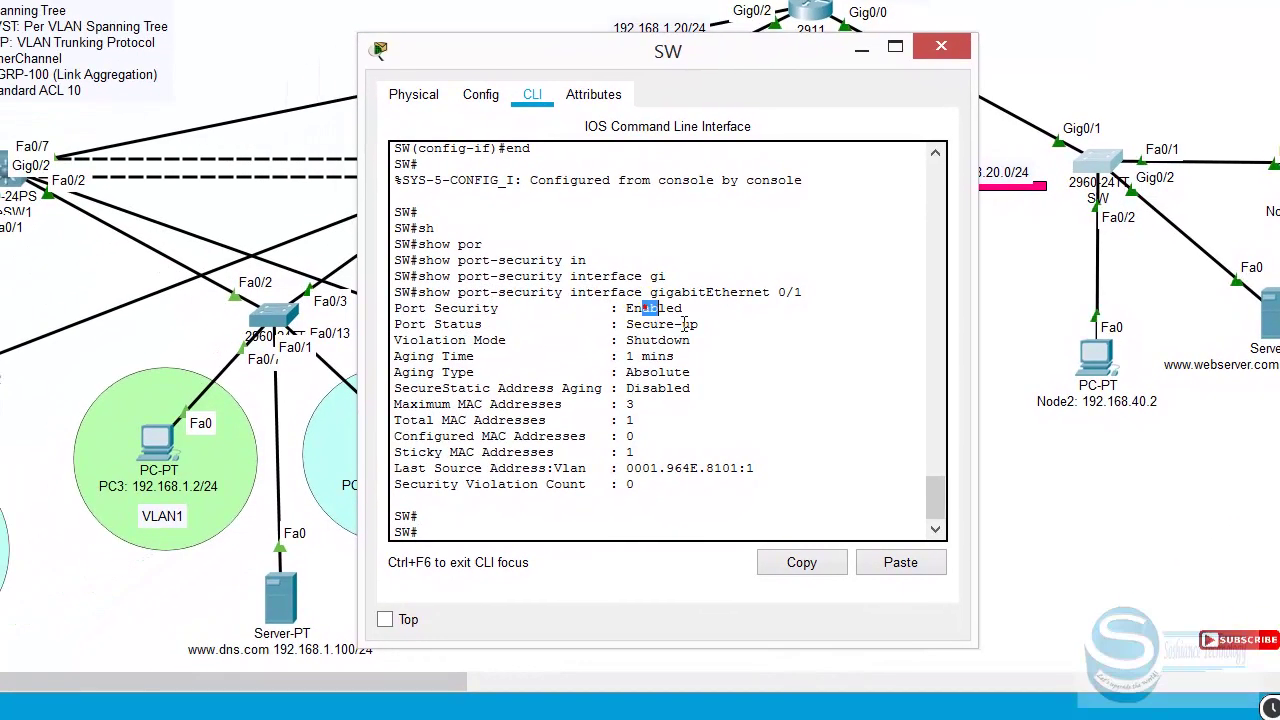
Examine the violation mode, aging time and aging type in the port-security output.
{"action": "left_click_drag", "start_coordinate": [648, 336], "coordinate": [610, 342]}
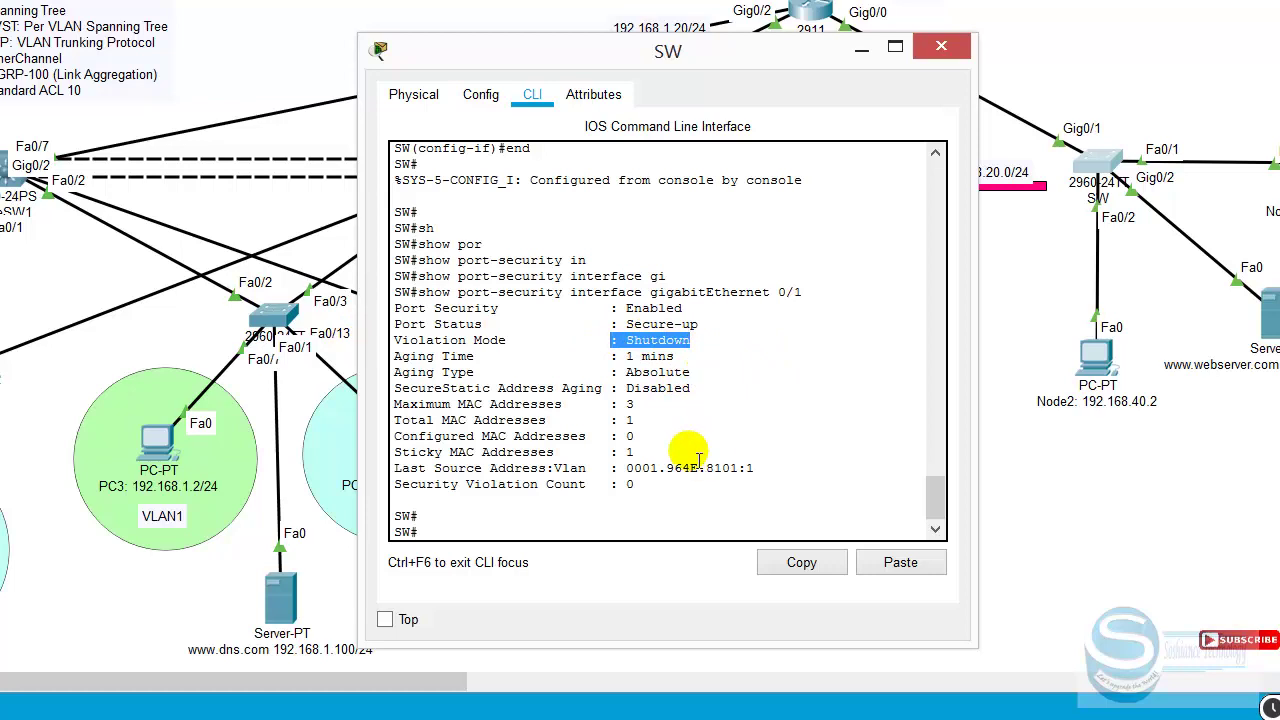
{"action": "left_click", "coordinate": [696, 386]}
{"action": "left_click_drag", "start_coordinate": [635, 357], "coordinate": [691, 413]}
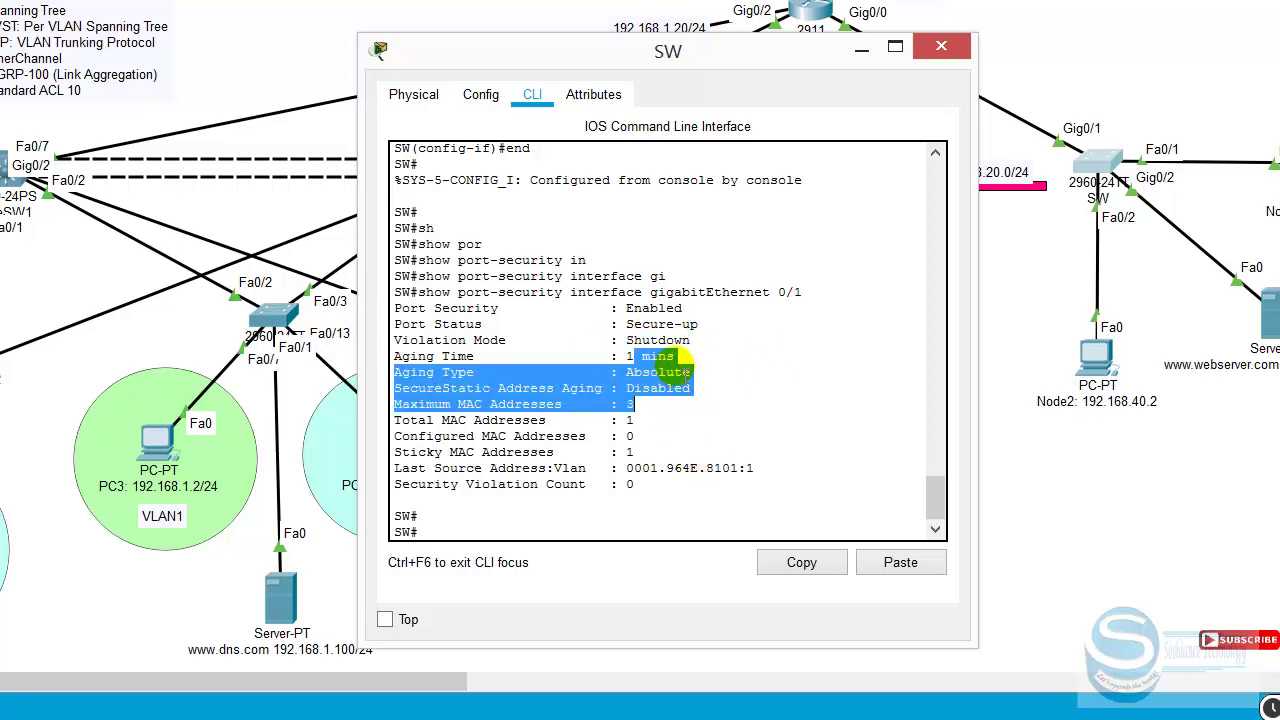
{"action": "left_click", "coordinate": [673, 369]}
{"action": "left_click_drag", "start_coordinate": [616, 372], "coordinate": [717, 378]}
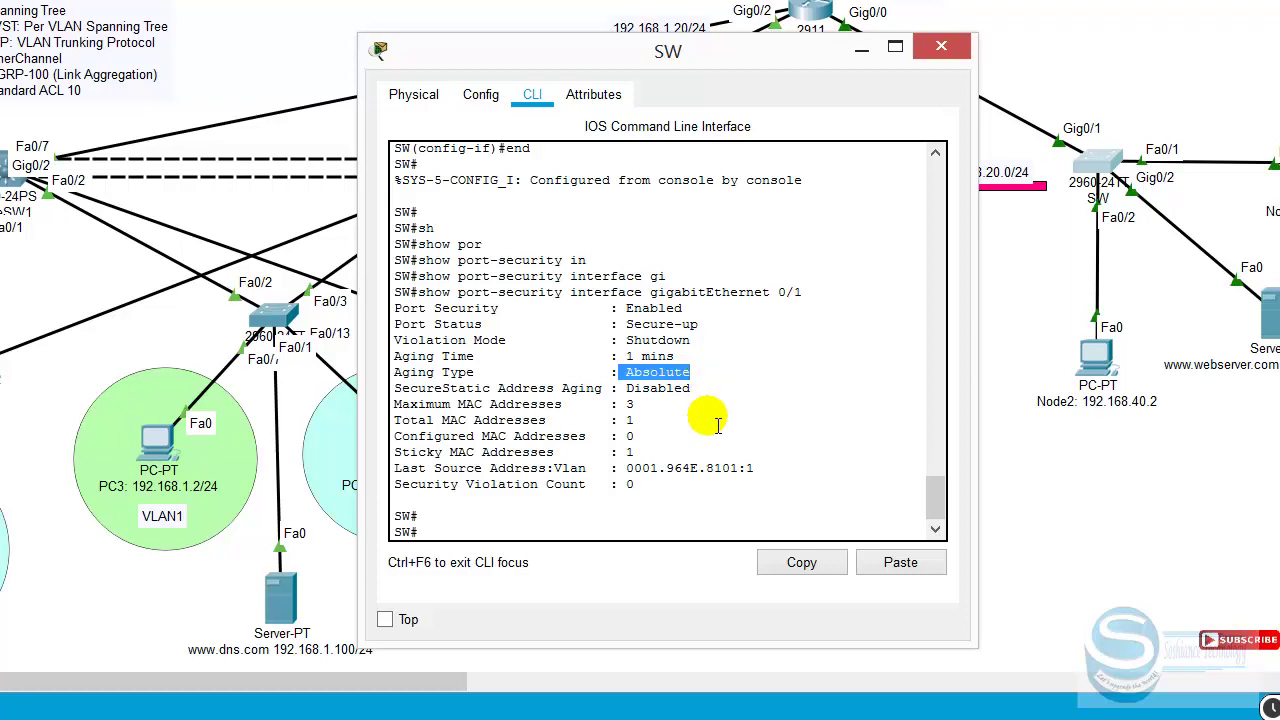
{"action": "key", "text": "Return"}
{"action": "key", "text": "Return"}
{"action": "key", "text": "Return"}
{"action": "key", "text": "Return"}
{"action": "key", "text": "Return"}
{"action": "key", "text": "Return"}
{"action": "key", "text": "Return"}
{"action": "key", "text": "Return"}
{"action": "key", "text": "Return"}
{"action": "key", "text": "Return"}
{"action": "key", "text": "Return"}
{"action": "key", "text": "Return"}
{"action": "key", "text": "Return"}
{"action": "key", "text": "Return"}
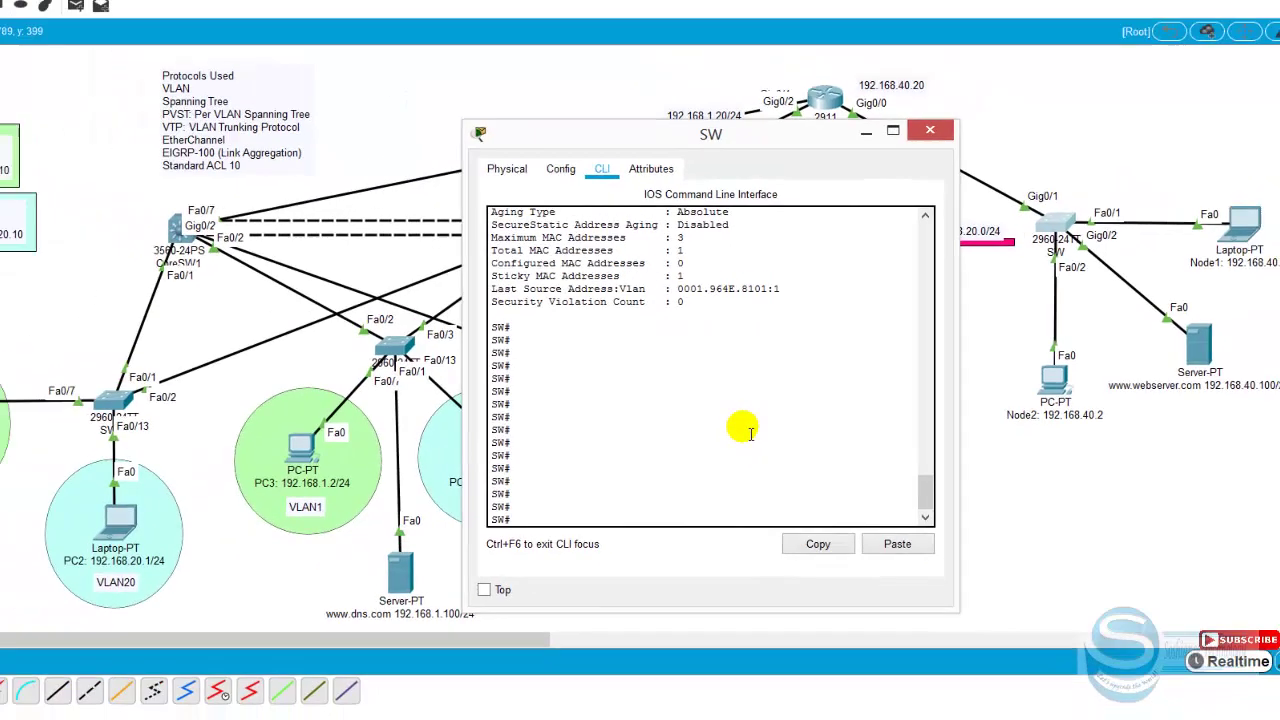
Switch to the Notepad++ notes containing the errdisable recovery commands and go to the first command.
{"action": "key", "text": "alt+Tab"}
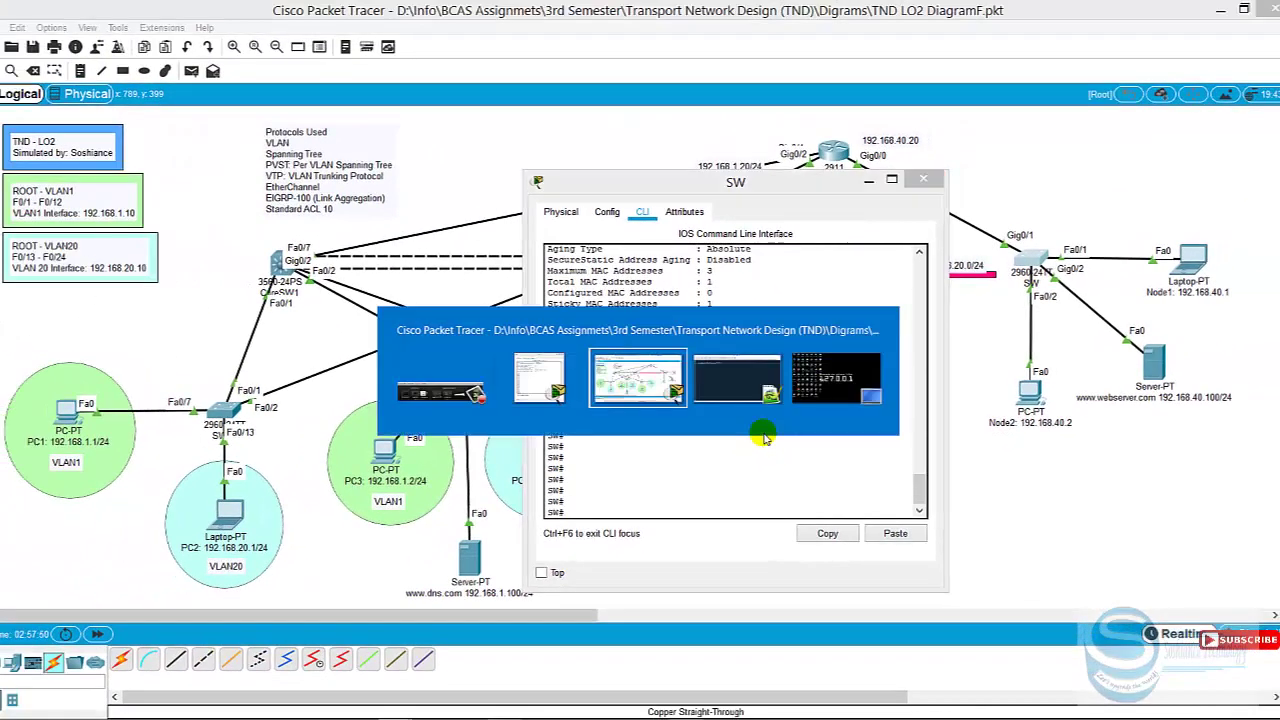
{"action": "key", "text": "alt+Tab"}
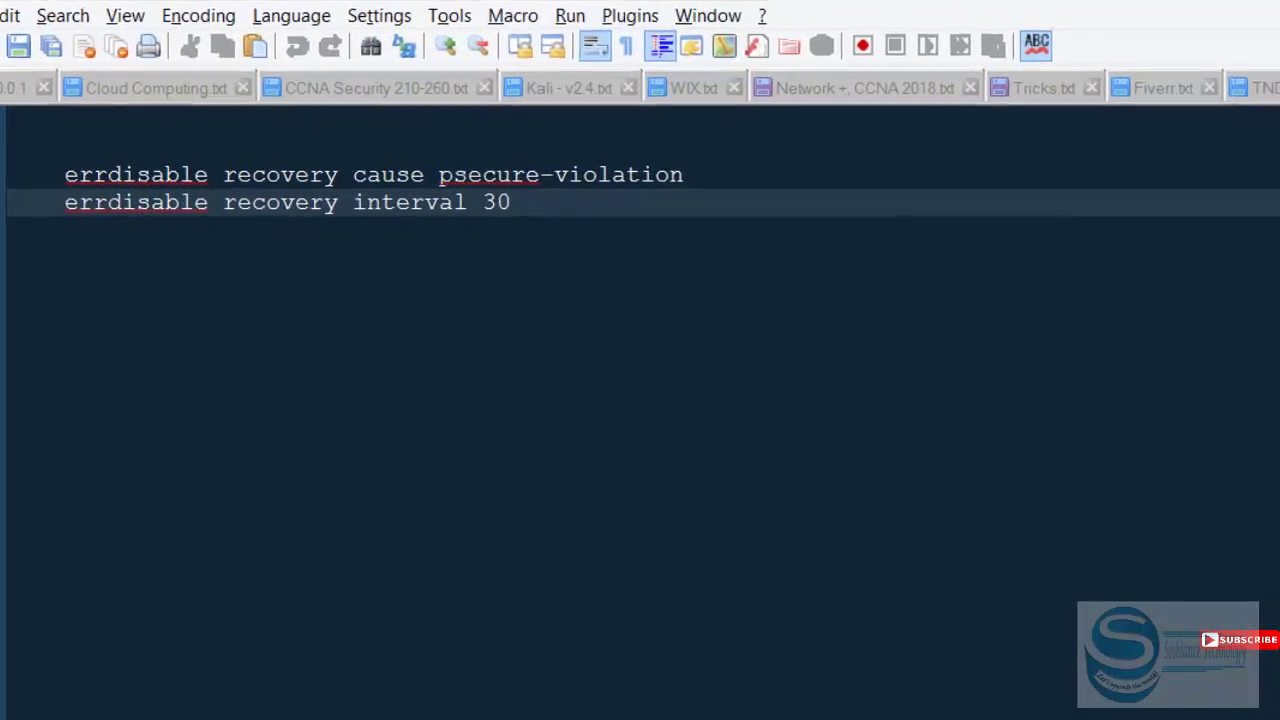
{"action": "key", "text": "Up"}
{"action": "key", "text": "Up"}
{"action": "key", "text": "Up"}
{"action": "key", "text": "Down"}
{"action": "key", "text": "Down"}
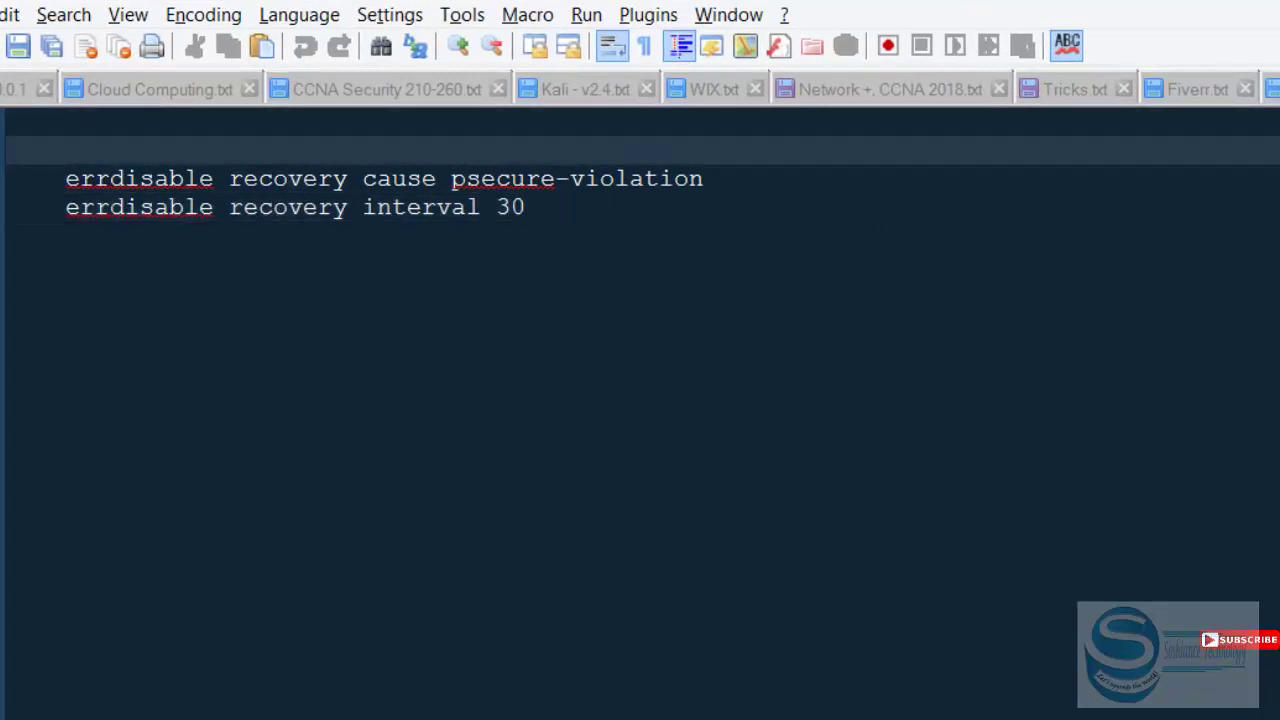
Highlight the command errdisable recovery cause psecure-violation in the notes to review it.
{"action": "key", "text": "shift+Right"}
{"action": "key", "text": "shift+Right"}
{"action": "key", "text": "shift+Right"}
{"action": "key", "text": "shift+Right"}
{"action": "key", "text": "shift+Right"}
{"action": "key", "text": "shift+Right"}
{"action": "key", "text": "shift+Right"}
{"action": "key", "text": "shift+Right"}
{"action": "key", "text": "shift+Right"}
{"action": "key", "text": "shift+Right"}
{"action": "key", "text": "shift+Right"}
{"action": "key", "text": "shift+Right"}
{"action": "key", "text": "shift+Right"}
{"action": "key", "text": "shift+Right"}
{"action": "key", "text": "shift+Right"}
{"action": "key", "text": "shift+Right"}
{"action": "key", "text": "shift+Right"}
{"action": "key", "text": "shift+Right"}
{"action": "key", "text": "shift+Right"}
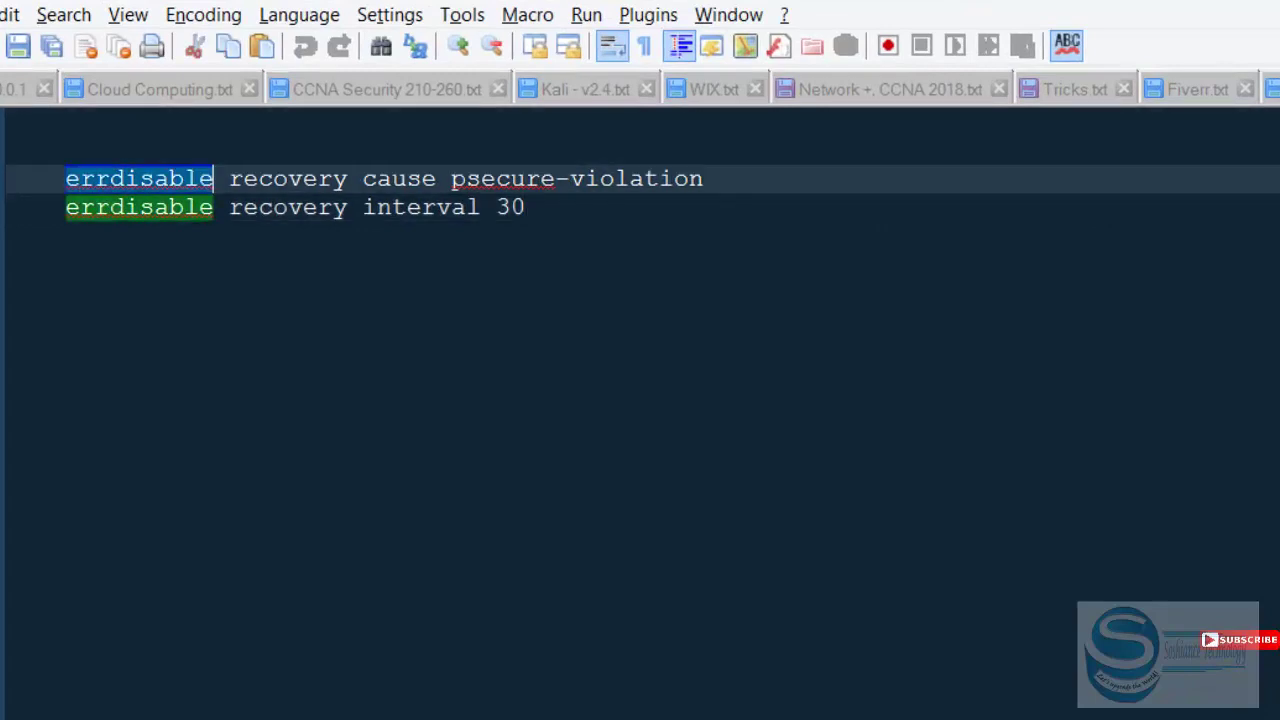
{"action": "key", "text": "shift+Right"}
{"action": "key", "text": "shift+Right"}
{"action": "key", "text": "shift+Right"}
{"action": "key", "text": "shift+Right"}
{"action": "key", "text": "shift+Right"}
{"action": "key", "text": "shift+Right"}
{"action": "key", "text": "shift+Right"}
{"action": "key", "text": "shift+Right"}
{"action": "key", "text": "shift+Right"}
{"action": "key", "text": "shift+Right"}
{"action": "key", "text": "shift+Right"}
{"action": "key", "text": "shift+Right"}
{"action": "key", "text": "shift+Right"}
{"action": "key", "text": "shift+Right"}
{"action": "key", "text": "shift+Right"}
{"action": "key", "text": "shift+Right"}
{"action": "key", "text": "shift+Right"}
{"action": "key", "text": "shift+Right"}
{"action": "key", "text": "shift+Right"}
{"action": "key", "text": "shift+Right"}
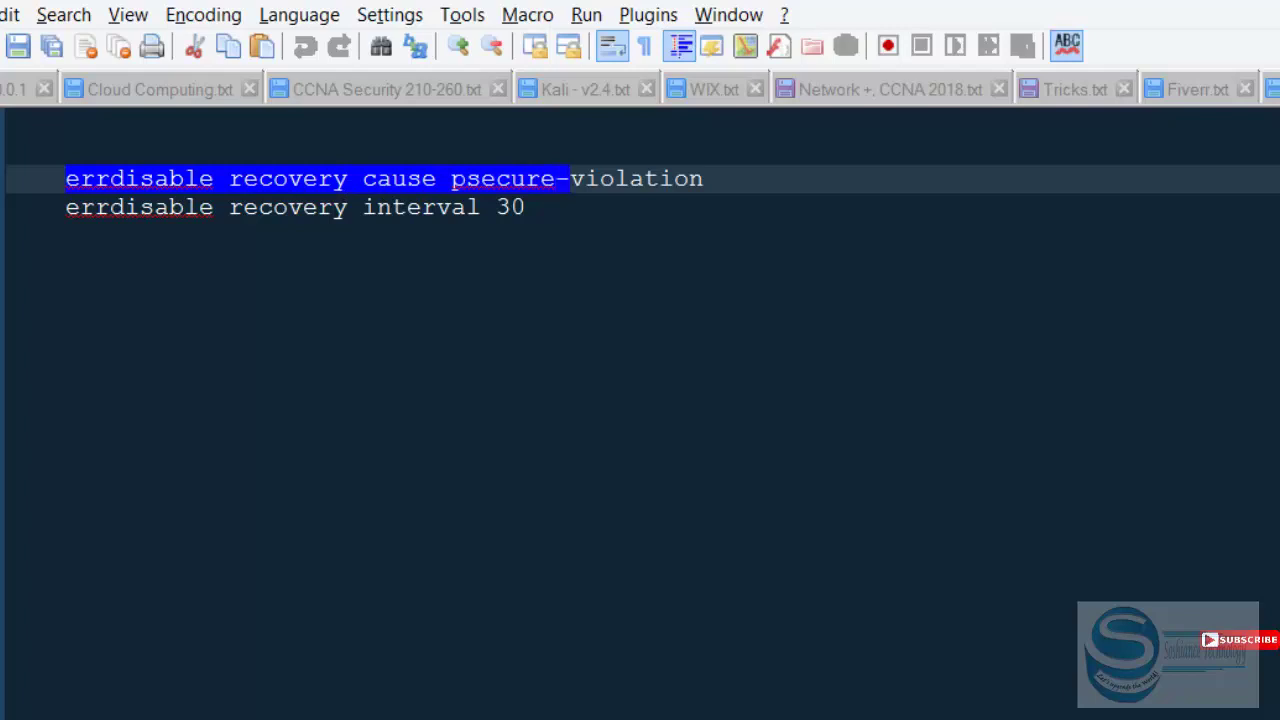
{"action": "key", "text": "shift+Left"}
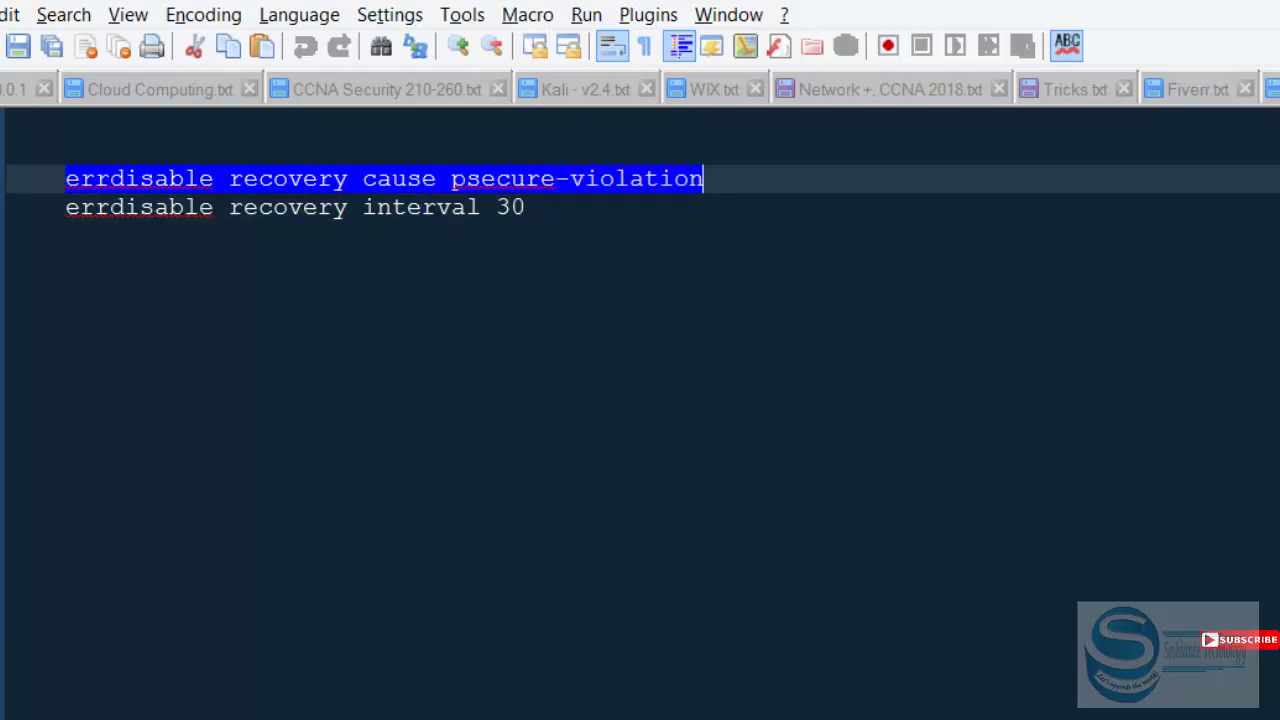
{"action": "key", "text": "Right"}
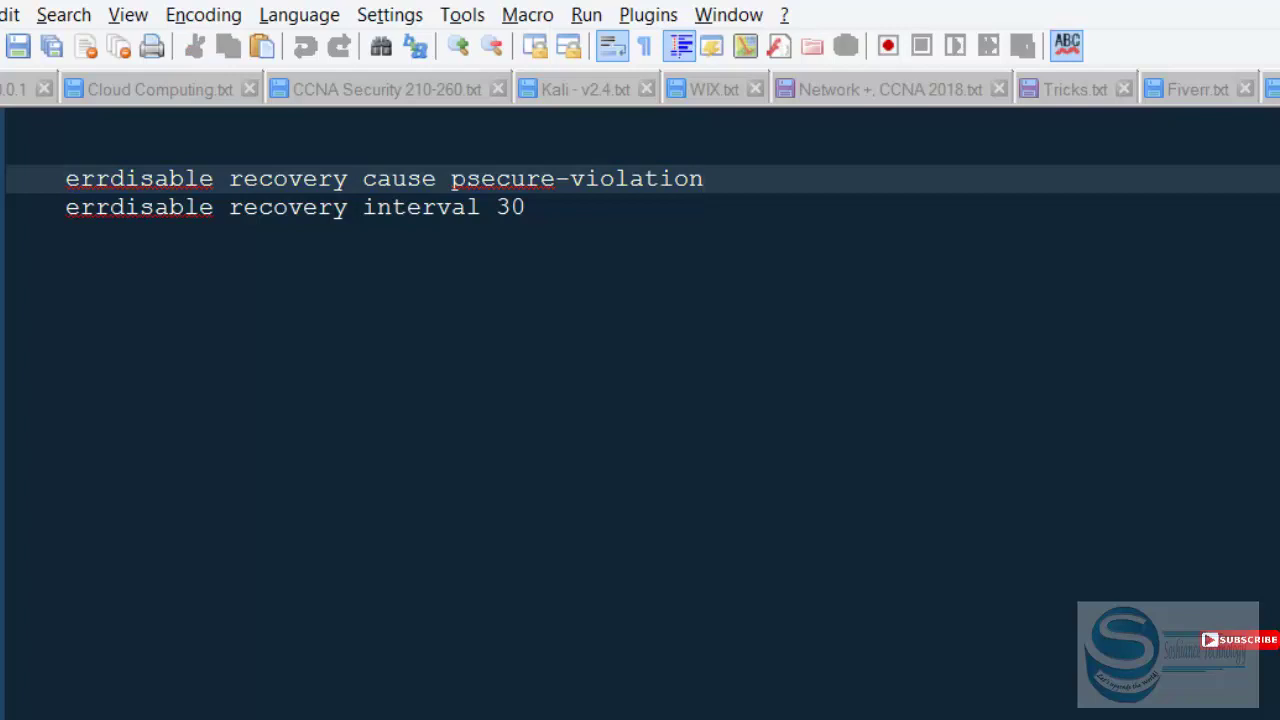
Examine the command errdisable recovery interval 30 in the notes, focusing on its interval value.
{"action": "key", "text": "Left"}
{"action": "key", "text": "Left"}
{"action": "key", "text": "Left"}
{"action": "key", "text": "Left"}
{"action": "key", "text": "Left"}
{"action": "key", "text": "Left"}
{"action": "key", "text": "Left"}
{"action": "key", "text": "Left"}
{"action": "key", "text": "Left"}
{"action": "key", "text": "Left"}
{"action": "key", "text": "Left"}
{"action": "key", "text": "Left"}
{"action": "key", "text": "Left"}
{"action": "key", "text": "Left"}
{"action": "key", "text": "Left"}
{"action": "key", "text": "Down"}
{"action": "key", "text": "Left"}
{"action": "key", "text": "Left"}
{"action": "key", "text": "Left"}
{"action": "key", "text": "Left"}
{"action": "key", "text": "Left"}
{"action": "key", "text": "Left"}
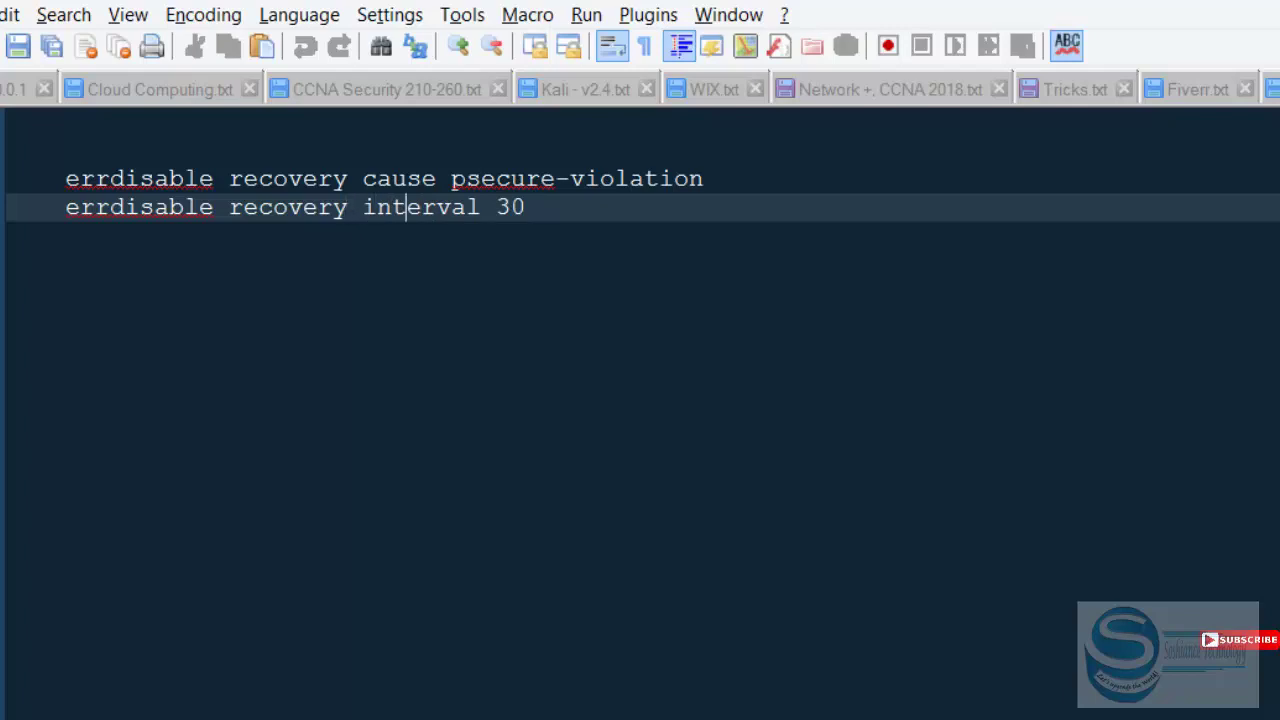
{"action": "key", "text": "Right"}
{"action": "key", "text": "Right"}
{"action": "key", "text": "Right"}
{"action": "key", "text": "Right"}
{"action": "key", "text": "shift+Right"}
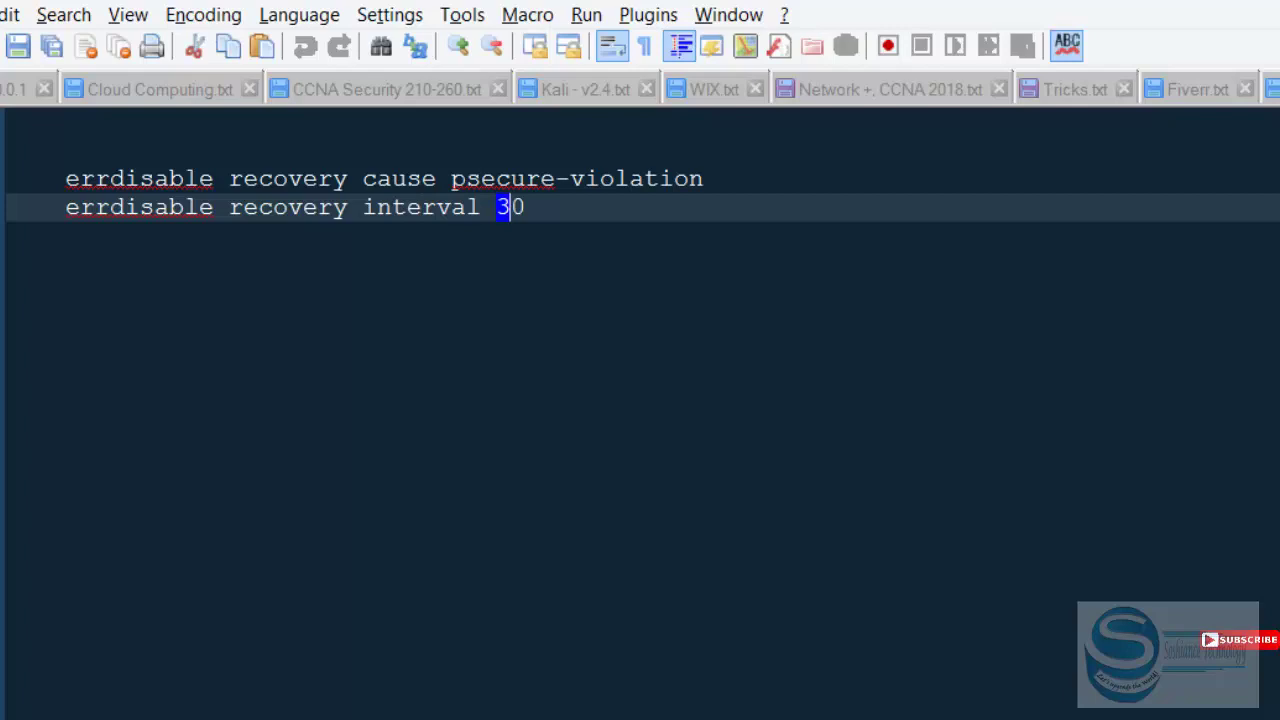
{"action": "key", "text": "Up"}
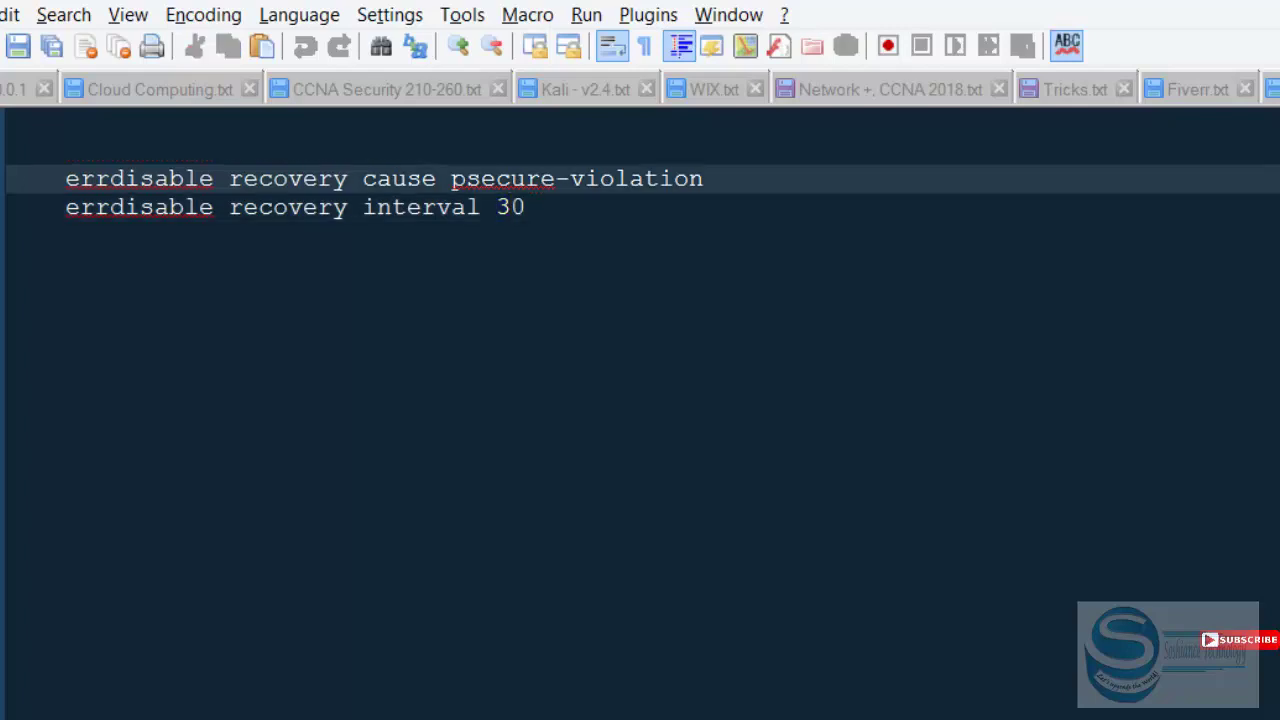
Highlight the psecure-violation keyword in the first errdisable recovery command of the notes.
{"action": "key", "text": "Down"}
{"action": "key", "text": "Up"}
{"action": "key", "text": "Left"}
{"action": "key", "text": "shift+Right"}
{"action": "key", "text": "shift+Right"}
{"action": "key", "text": "shift+Right"}
{"action": "key", "text": "shift+Right"}
{"action": "key", "text": "shift+Right"}
{"action": "key", "text": "shift+Right"}
{"action": "key", "text": "shift+Right"}
{"action": "key", "text": "shift+Right"}
{"action": "key", "text": "shift+Right"}
{"action": "key", "text": "shift+Right"}
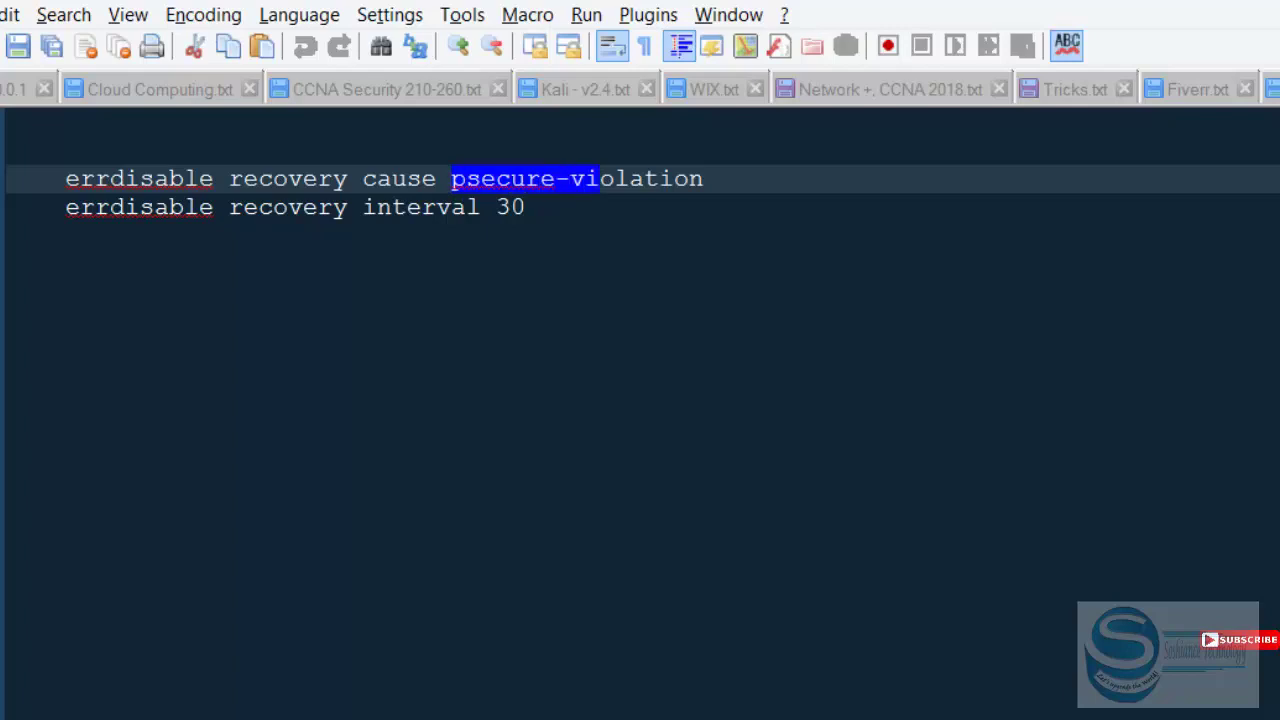
{"action": "key", "text": "shift+Right"}
{"action": "key", "text": "shift+Right"}
{"action": "key", "text": "shift+Right"}
{"action": "key", "text": "shift+Right"}
{"action": "key", "text": "shift+Right"}
{"action": "key", "text": "shift+Right"}
{"action": "key", "text": "shift+Right"}
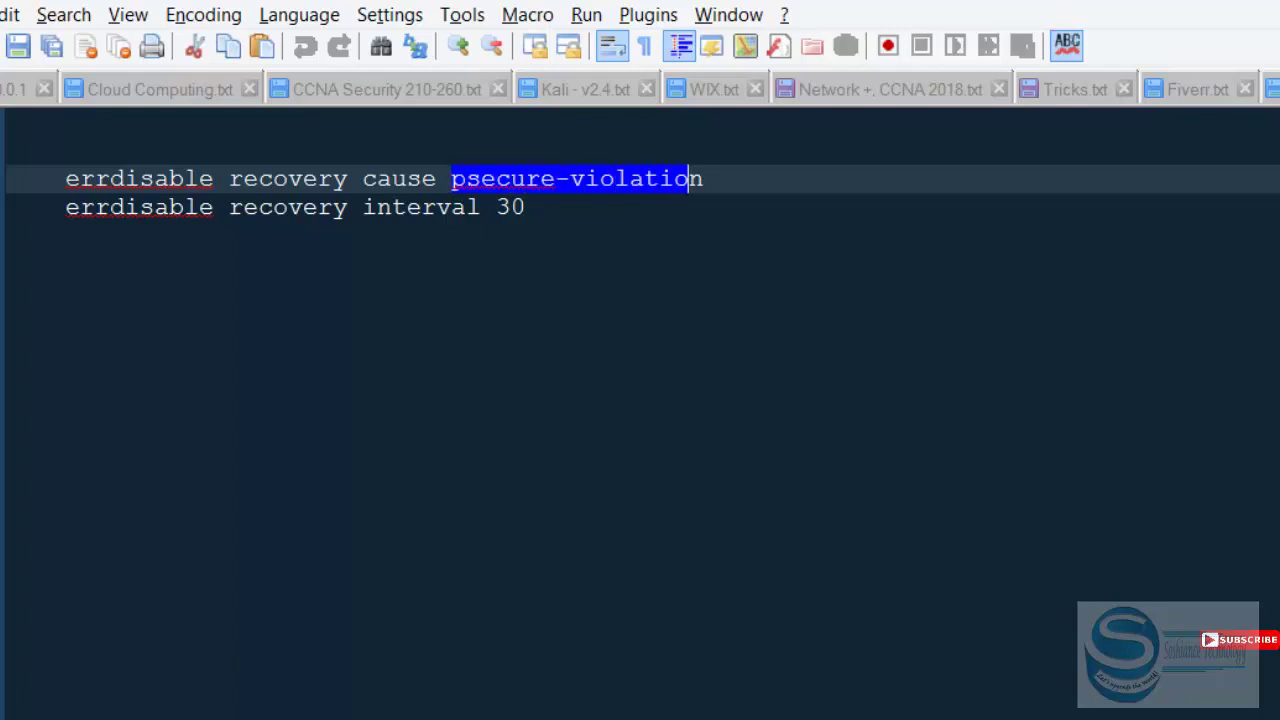
Highlight interval 30 in the second errdisable recovery command, and clear the selection after reviewing it.
{"action": "key", "text": "Down"}
{"action": "key", "text": "shift+Left"}
{"action": "key", "text": "shift+Left"}
{"action": "key", "text": "shift+Left"}
{"action": "key", "text": "shift+Left"}
{"action": "key", "text": "shift+Left"}
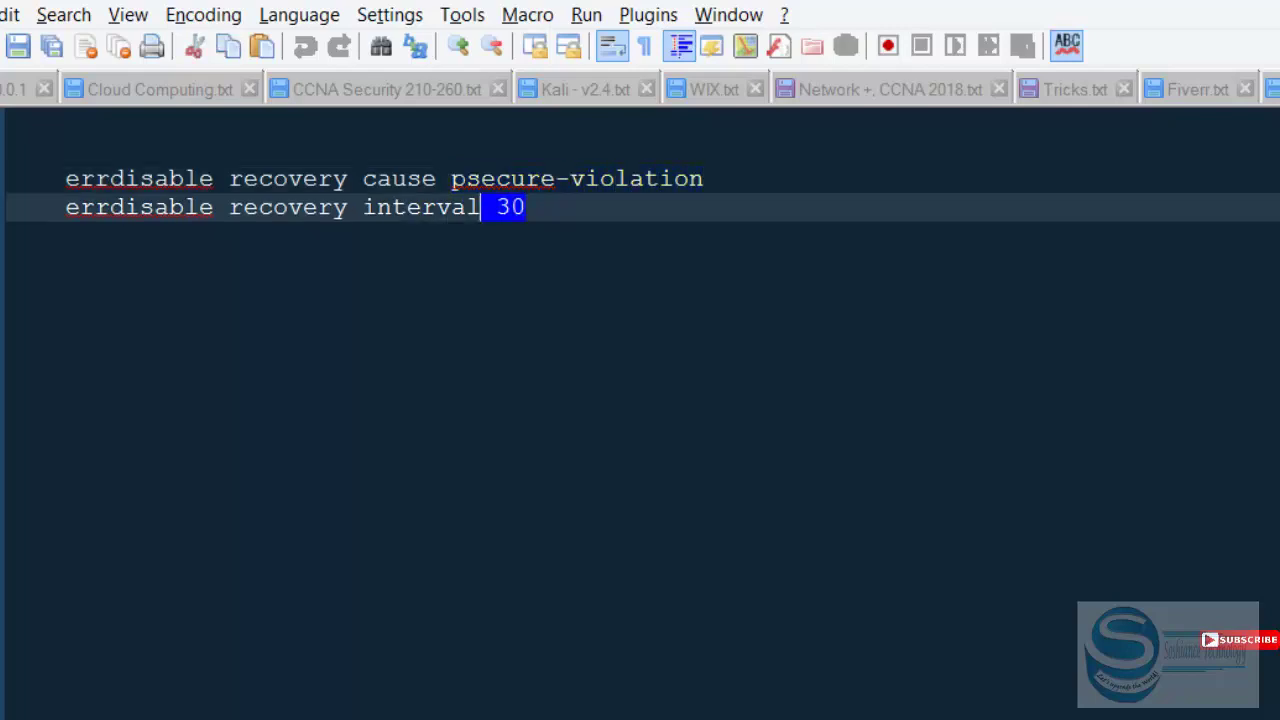
{"action": "key", "text": "shift+Left"}
{"action": "key", "text": "shift+Left"}
{"action": "key", "text": "shift+Left"}
{"action": "key", "text": "shift+Left"}
{"action": "key", "text": "shift+Left"}
{"action": "key", "text": "shift+Left"}
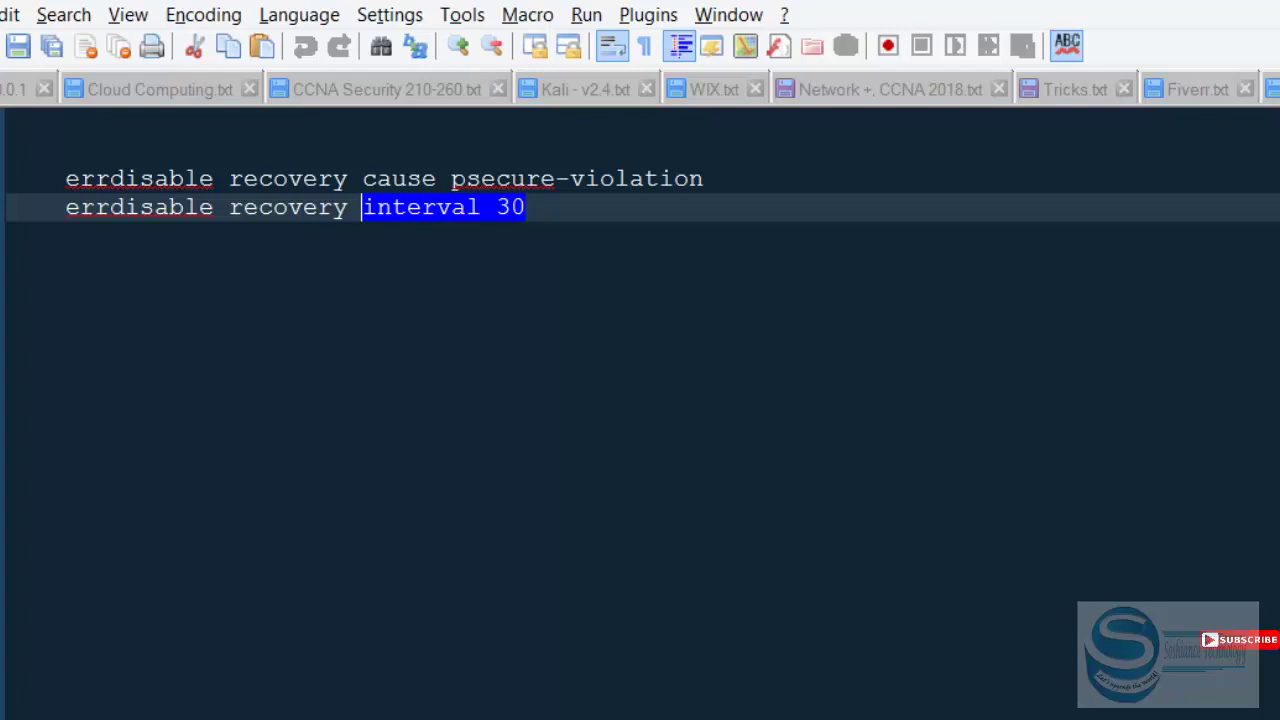
{"action": "key", "text": "Left"}
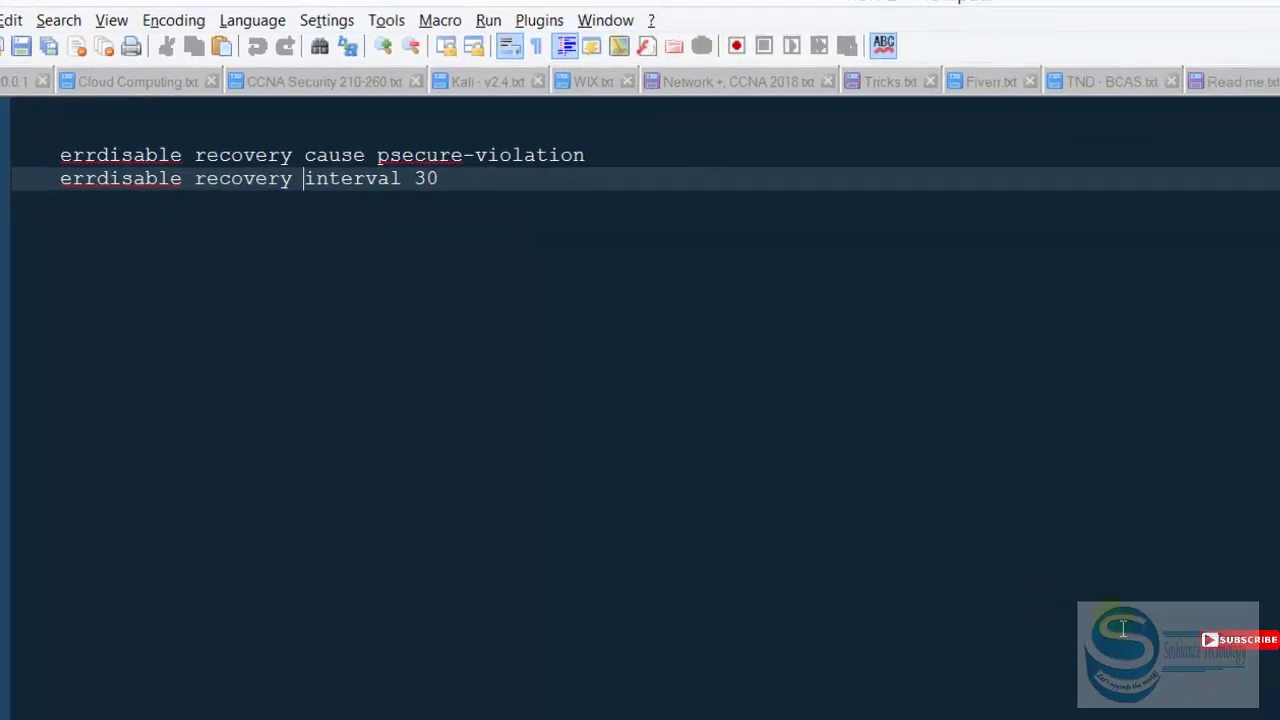
Switch to Cisco Packet Tracer, close the switch's window and open the command prompt of Node2.
{"action": "key", "text": "alt+Tab"}
{"action": "key", "text": "alt+Tab"}
{"action": "key", "text": "alt+Tab"}
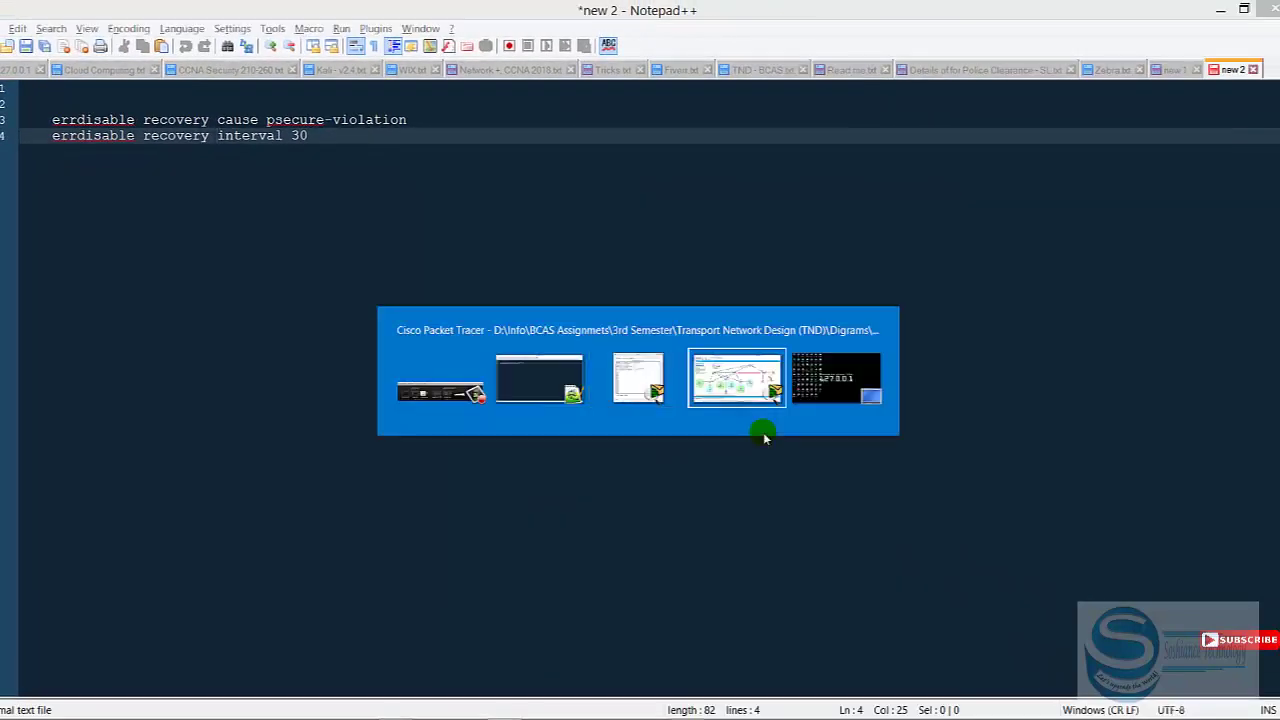
{"action": "key", "text": "alt+Tab"}
{"action": "key", "text": "alt+Tab"}
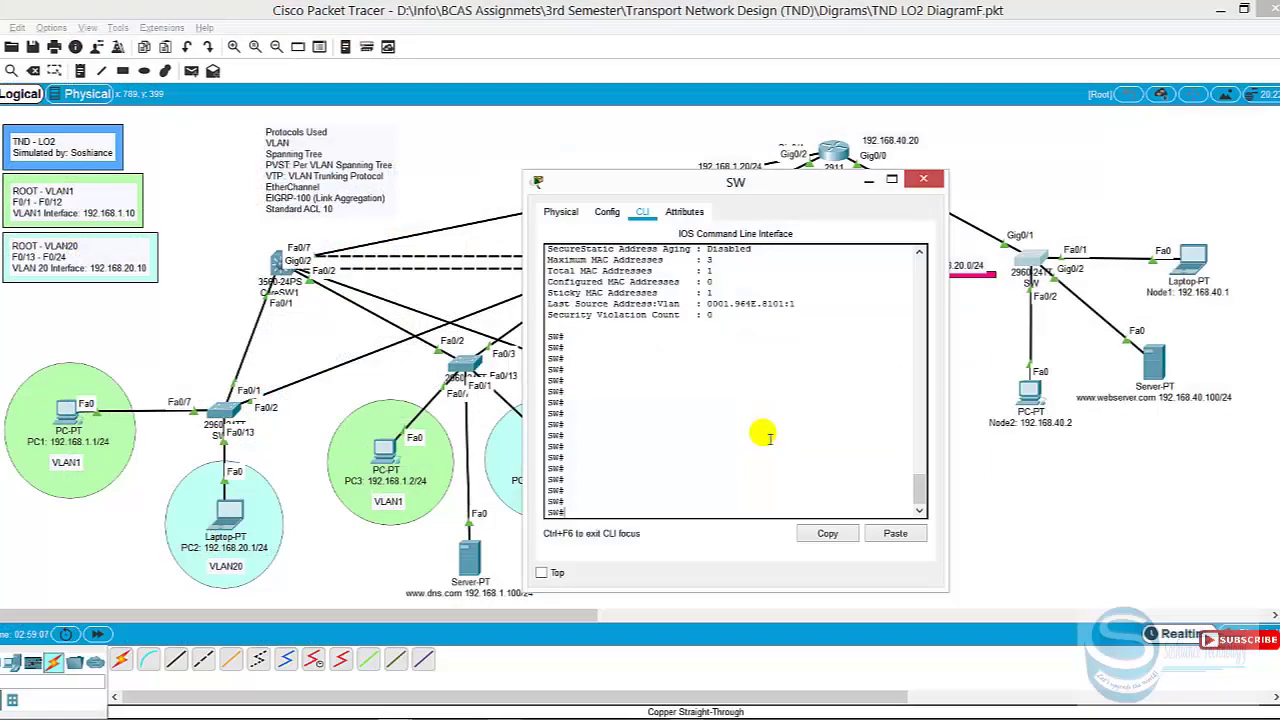
{"action": "left_click", "coordinate": [920, 179]}
{"action": "left_click", "coordinate": [1022, 388]}
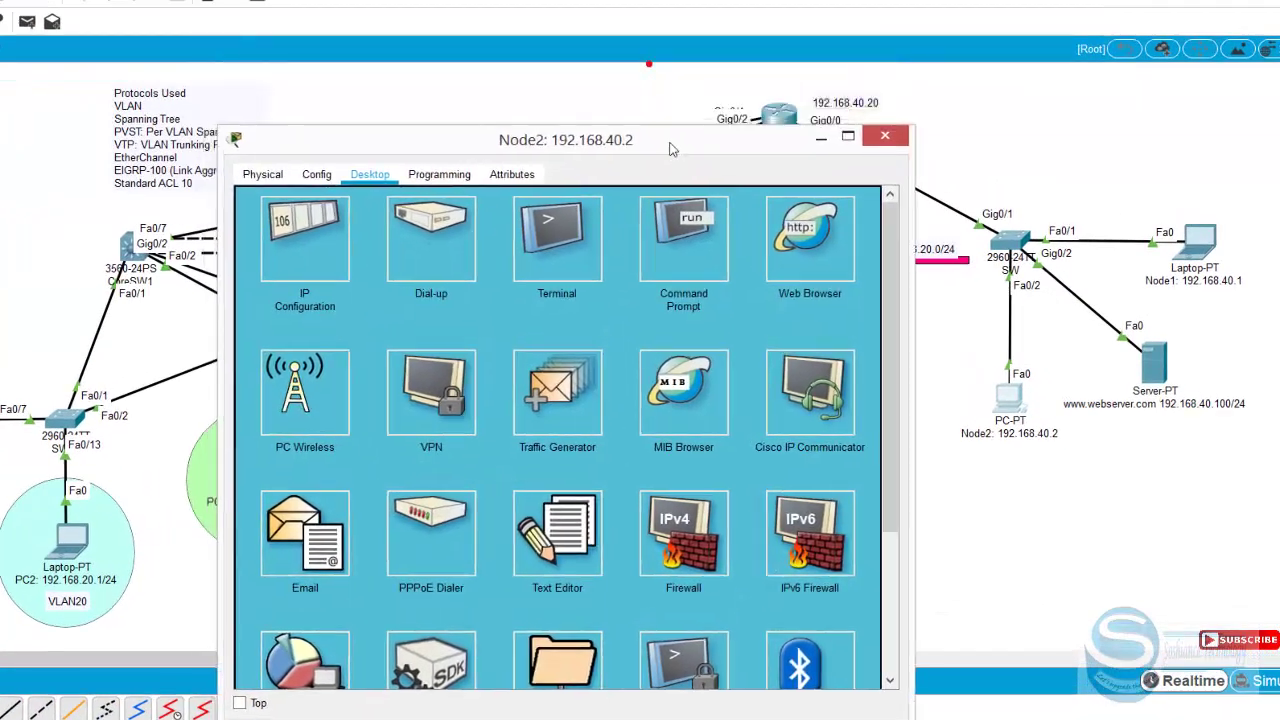
{"action": "left_click_drag", "start_coordinate": [673, 148], "coordinate": [545, 108]}
{"action": "left_click", "coordinate": [540, 230]}
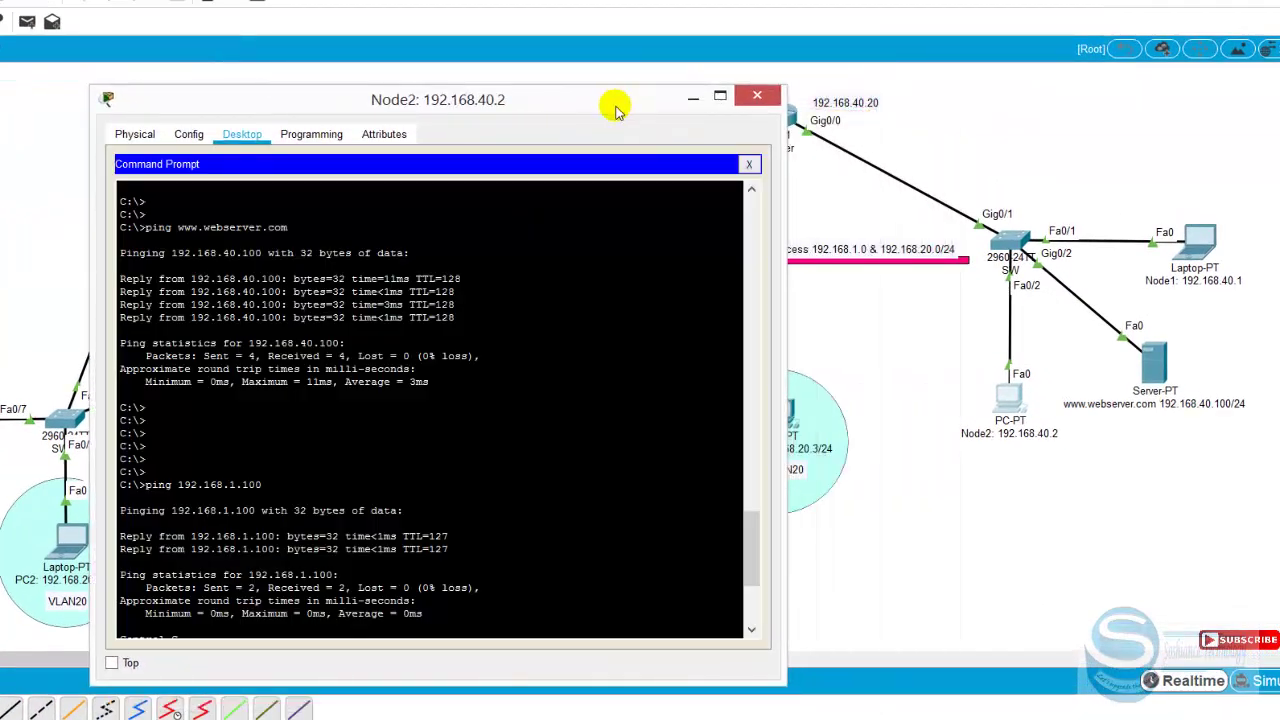
Ping the router at 192.168.40.20 from Node2 and close Node2's window.
{"action": "key", "text": "Return"}
{"action": "key", "text": "Return"}
{"action": "key", "text": "Return"}
{"action": "key", "text": "Return"}
{"action": "key", "text": "Return"}
{"action": "key", "text": "Return"}
{"action": "key", "text": "Up"}
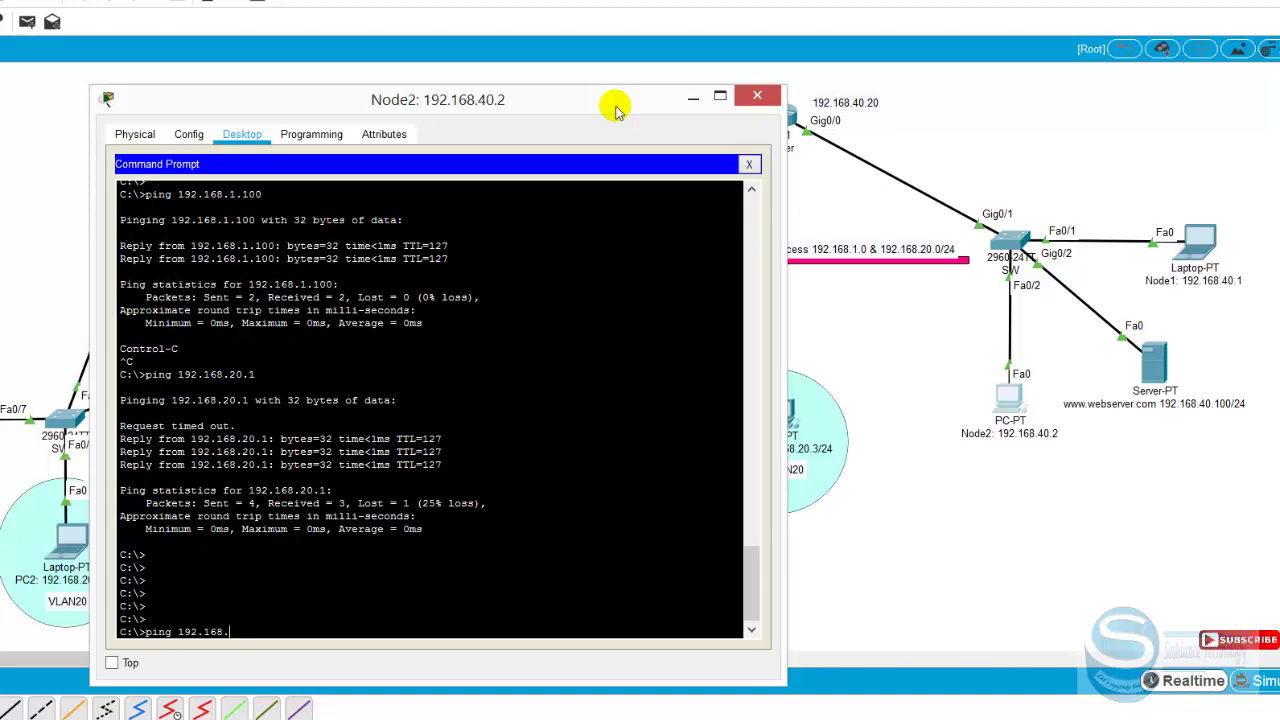
{"action": "key", "text": "BackSpace"}
{"action": "type", "text": "40.20"}
{"action": "key", "text": "Return"}
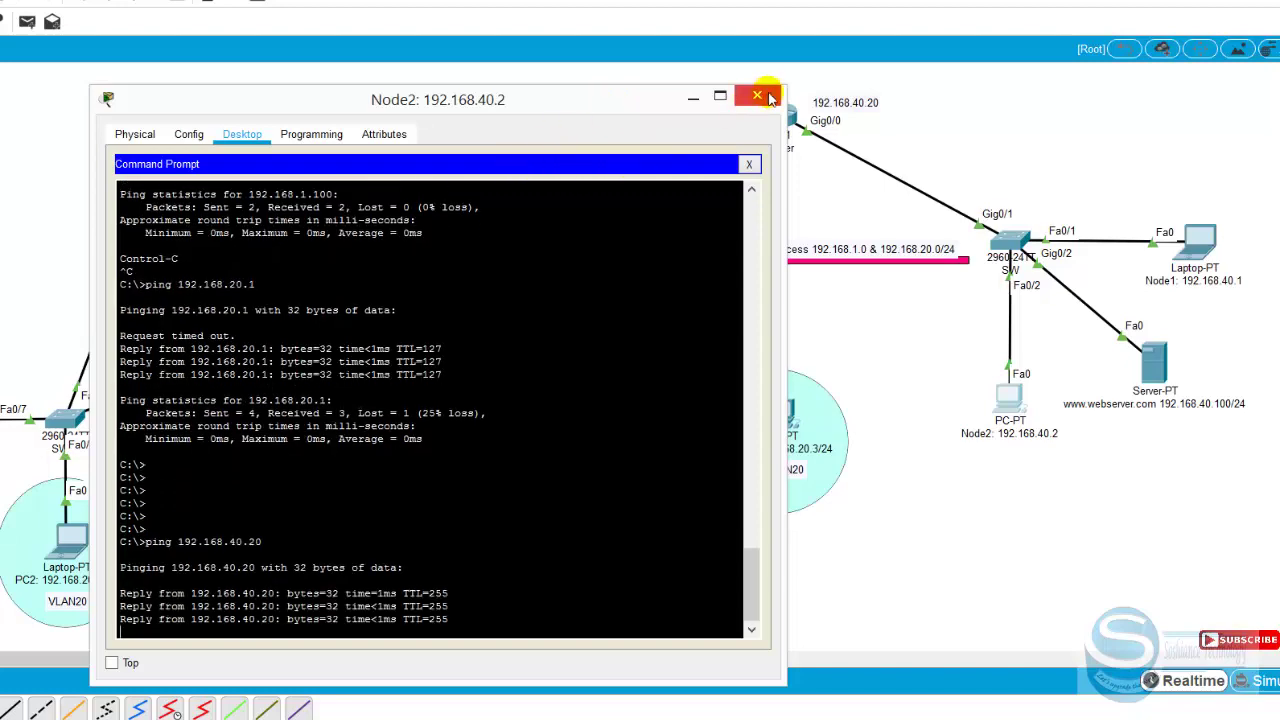
{"action": "left_click", "coordinate": [766, 98]}
Open Node1's command prompt, ping 192.168.40.20 and close Node1's window.
{"action": "left_click", "coordinate": [1200, 242]}
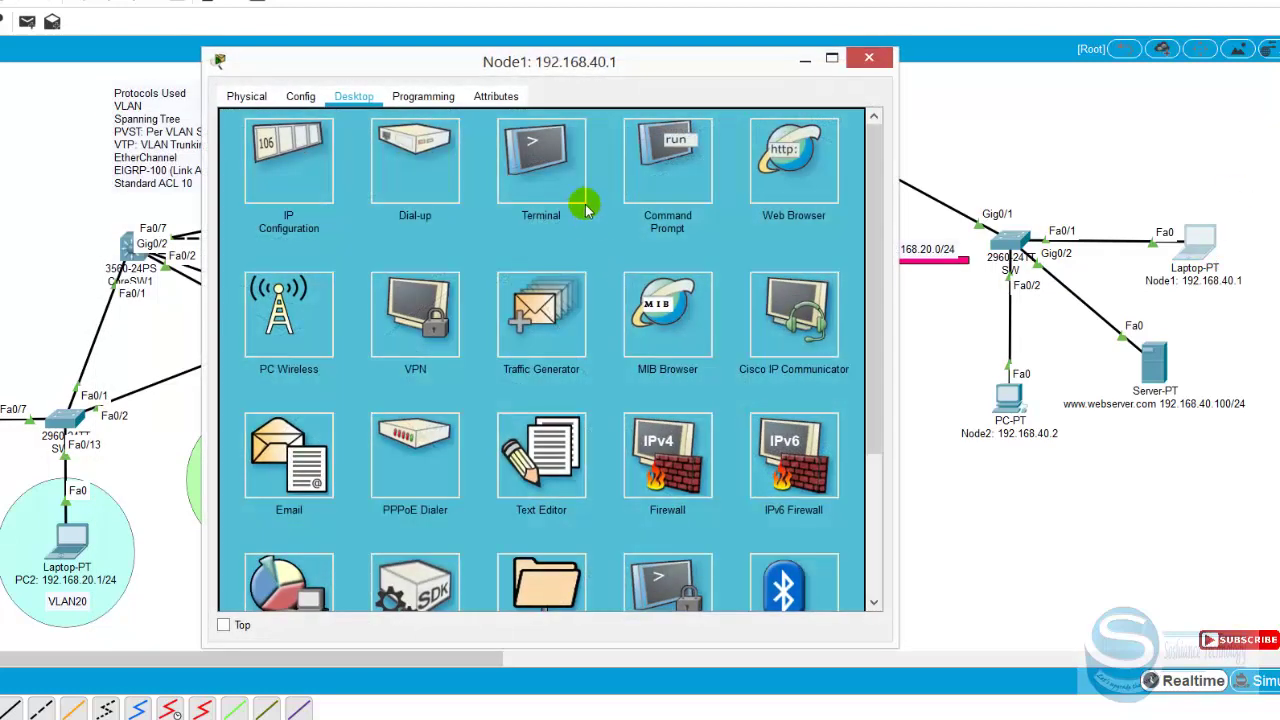
{"action": "left_click", "coordinate": [629, 168]}
{"action": "left_click_drag", "start_coordinate": [601, 74], "coordinate": [496, 89]}
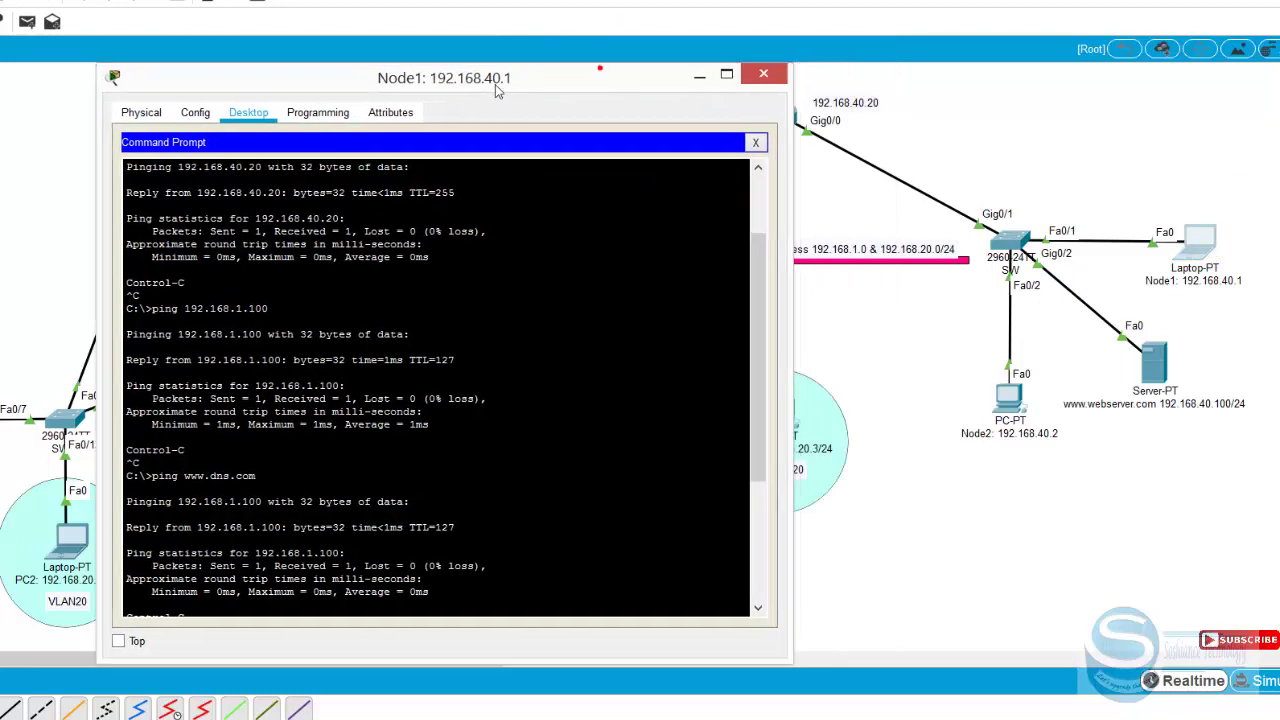
{"action": "key", "text": "Return"}
{"action": "key", "text": "Return"}
{"action": "key", "text": "Up"}
{"action": "key", "text": "BackSpace"}
{"action": "key", "text": "BackSpace"}
{"action": "key", "text": "BackSpace"}
{"action": "key", "text": "BackSpace"}
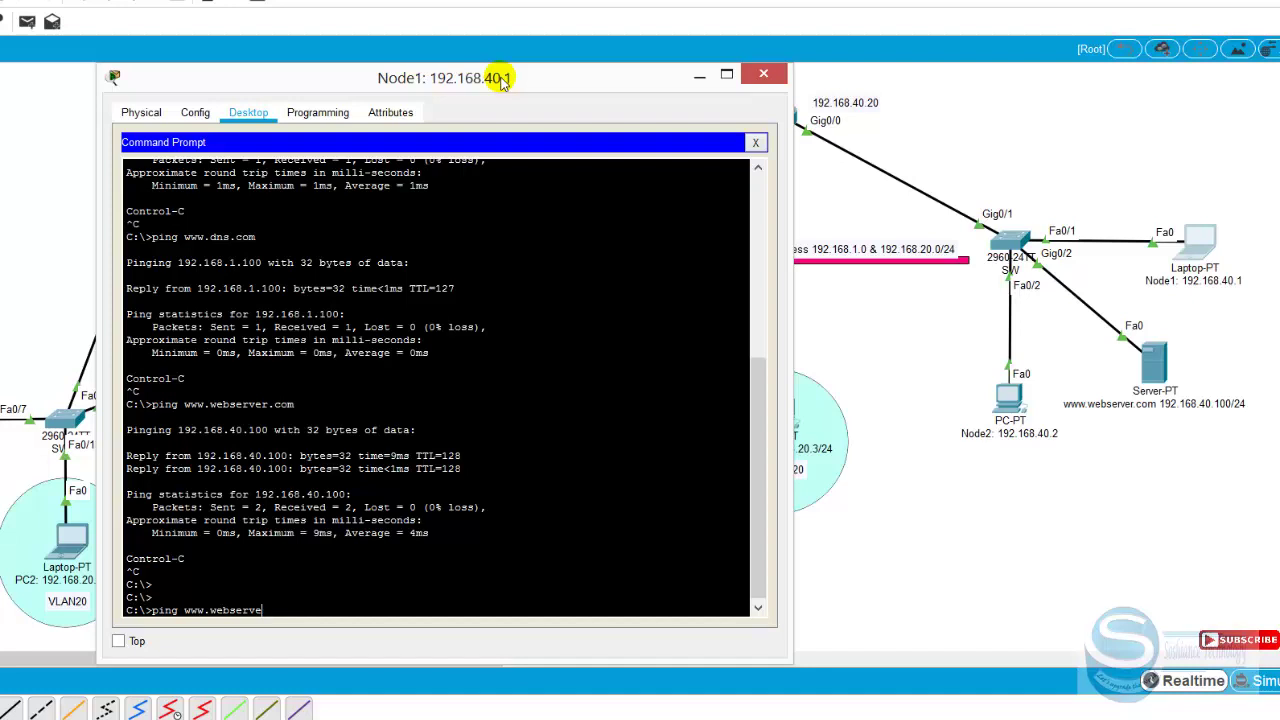
{"action": "key", "text": "BackSpace"}
{"action": "key", "text": "BackSpace"}
{"action": "key", "text": "BackSpace"}
{"action": "key", "text": "BackSpace"}
{"action": "key", "text": "BackSpace"}
{"action": "key", "text": "BackSpace"}
{"action": "key", "text": "BackSpace"}
{"action": "key", "text": "BackSpace"}
{"action": "key", "text": "BackSpace"}
{"action": "key", "text": "BackSpace"}
{"action": "key", "text": "BackSpace"}
{"action": "key", "text": "BackSpace"}
{"action": "type", "text": "192.168.40.20"}
{"action": "key", "text": "Return"}
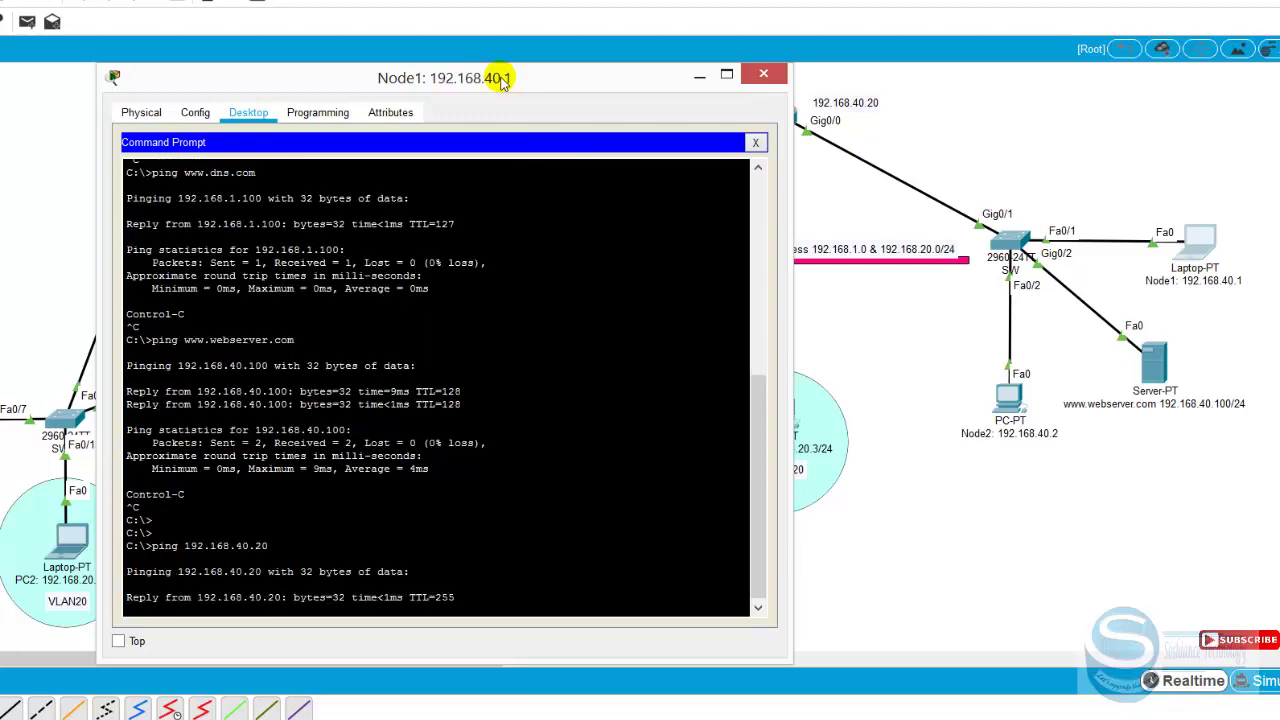
{"action": "left_click", "coordinate": [763, 74]}
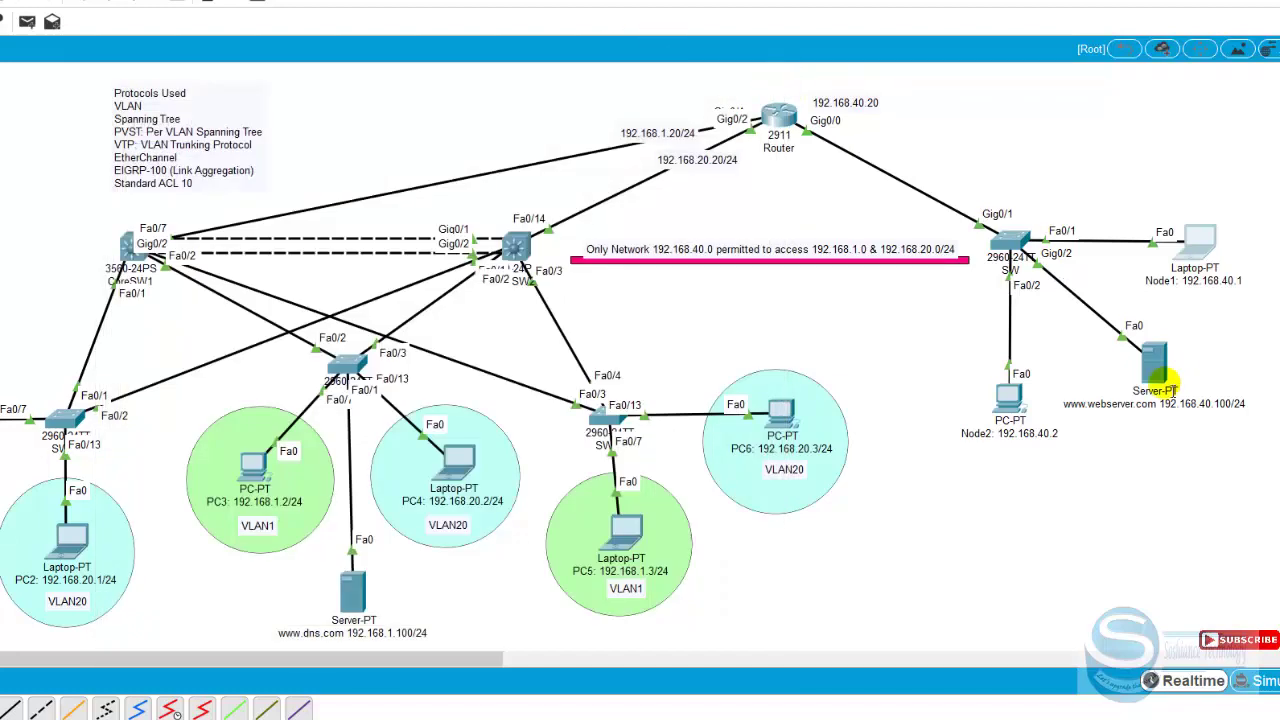
{"action": "left_click", "coordinate": [1155, 362]}
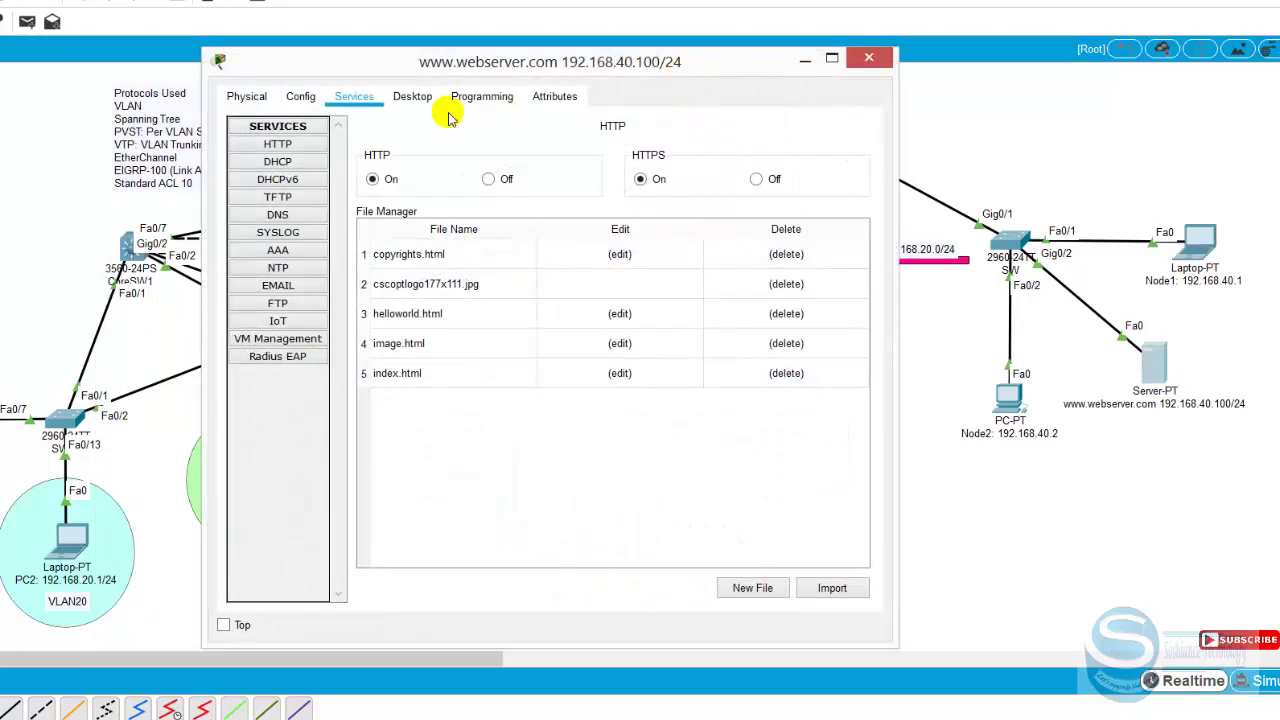
{"action": "left_click", "coordinate": [415, 97]}
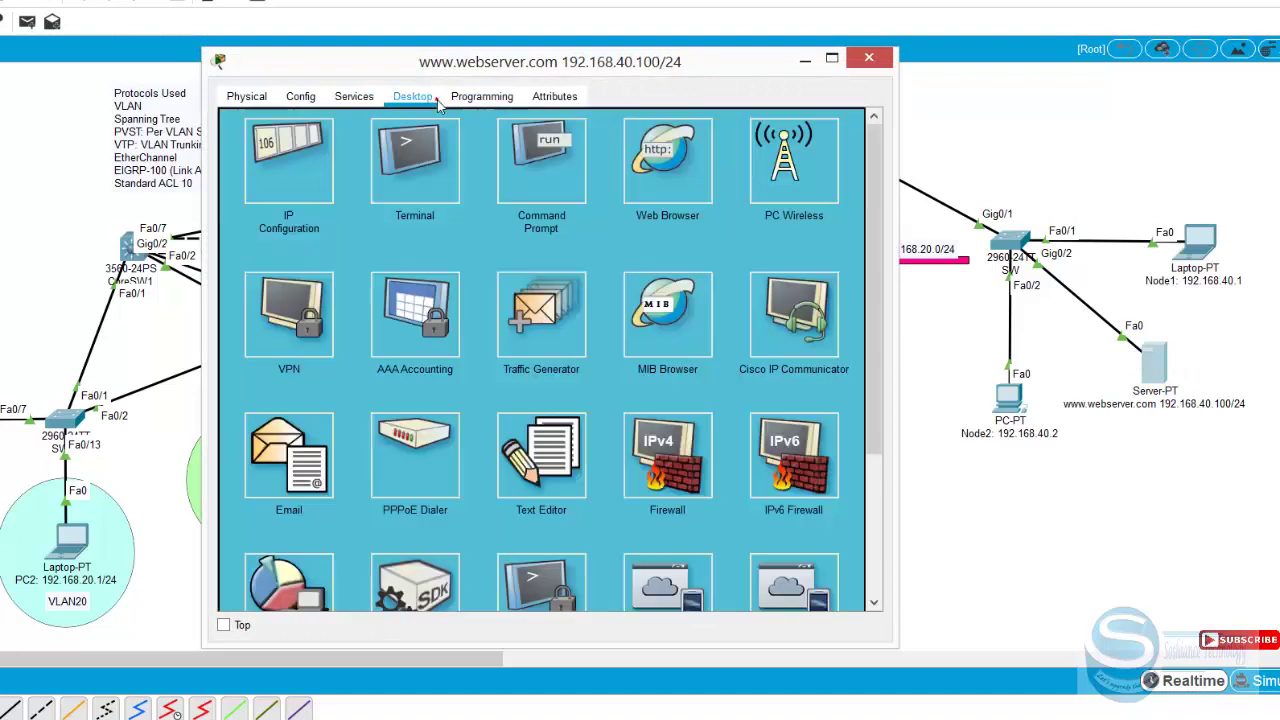
{"action": "left_click", "coordinate": [561, 170]}
{"action": "key", "text": "Return"}
{"action": "key", "text": "Return"}
{"action": "key", "text": "Return"}
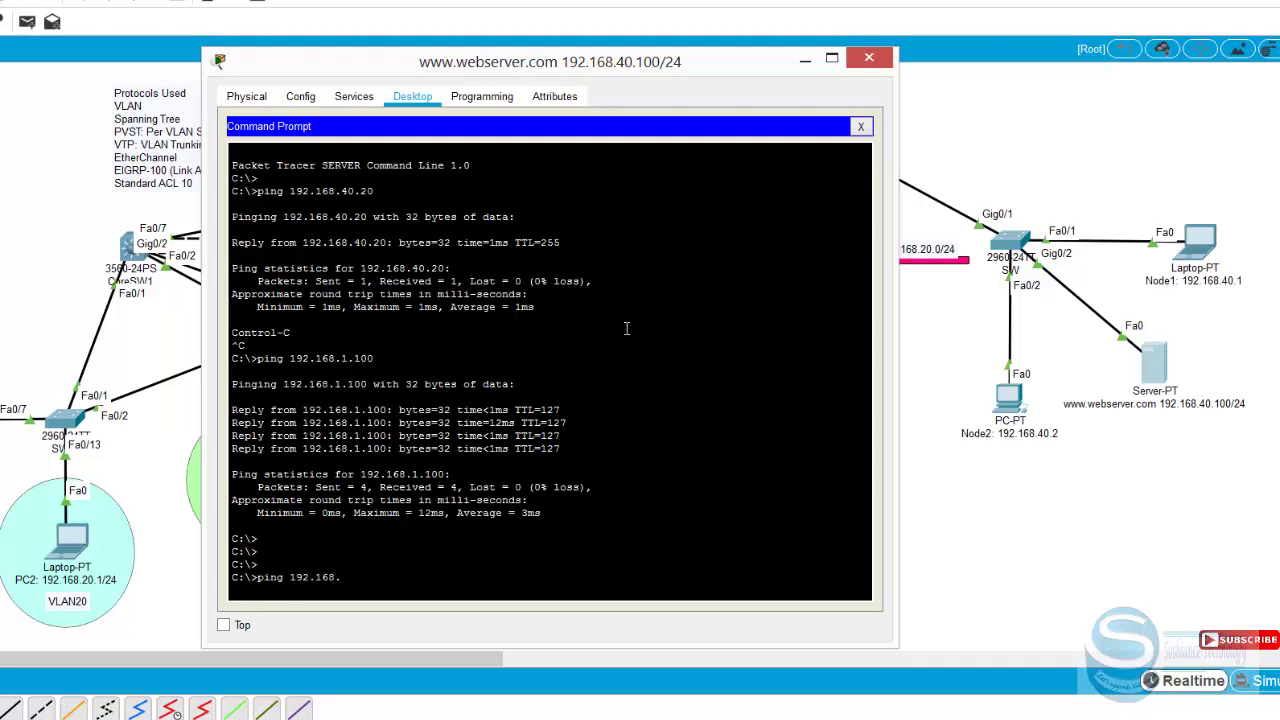
{"action": "key", "text": "Return"}
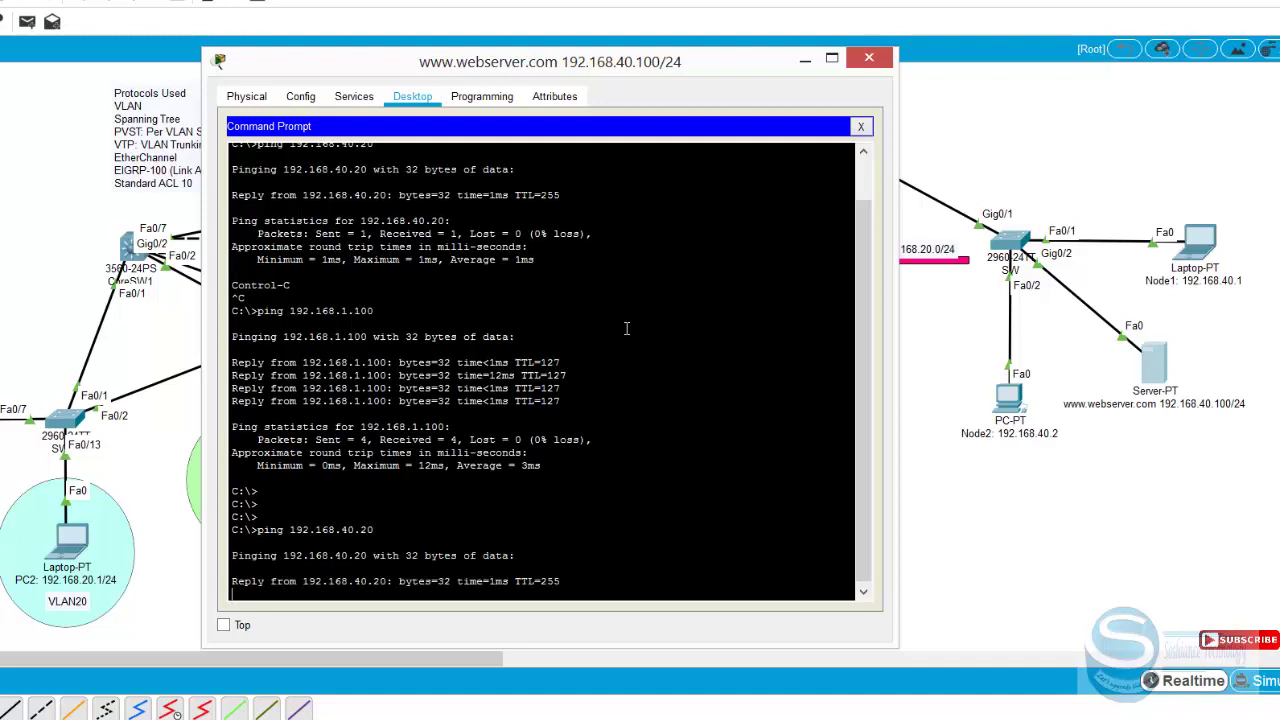
{"action": "key", "text": "ctrl+c"}
Ping the DNS server at 192.168.1.100 from the web server and close the web server's window.
{"action": "key", "text": "Up"}
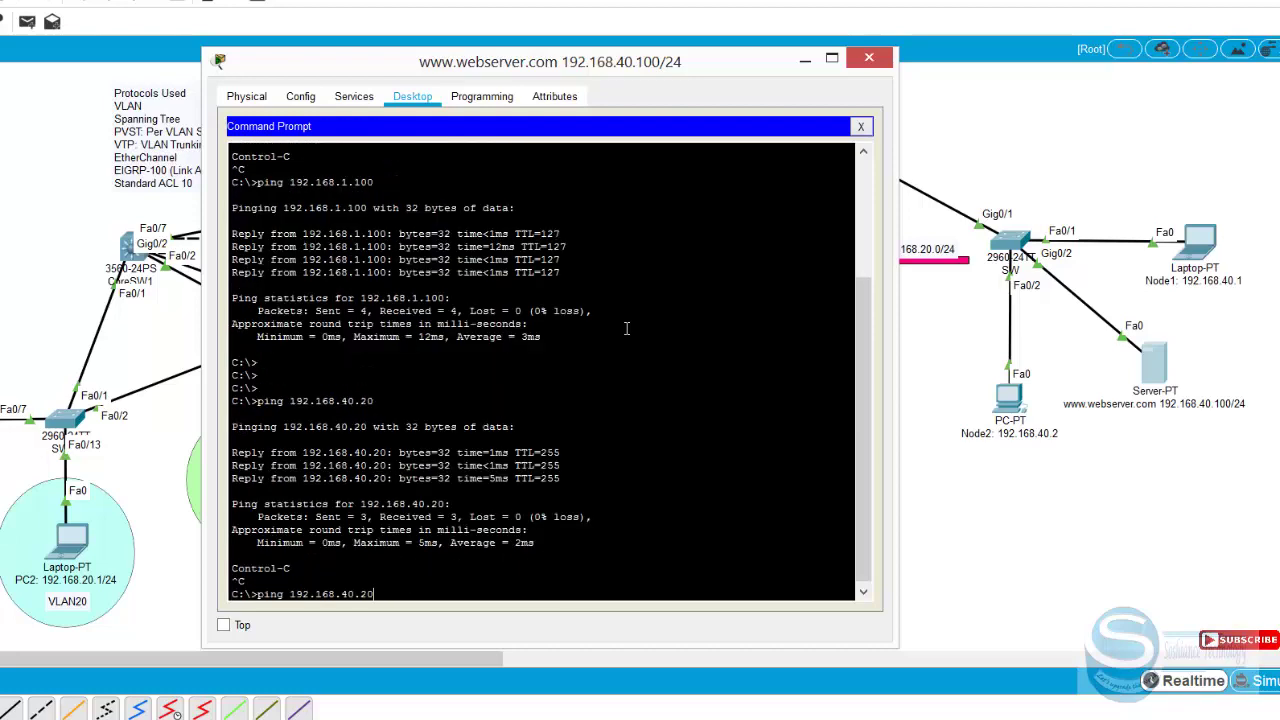
{"action": "key", "text": "Return"}
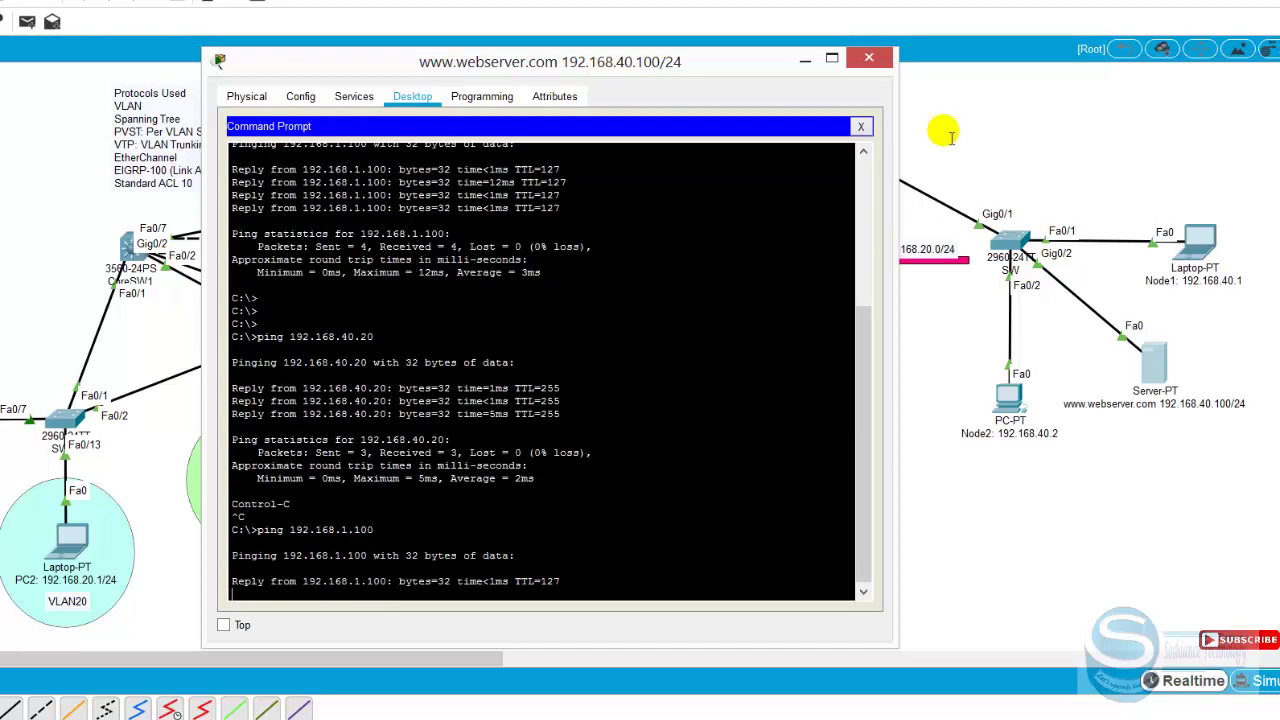
{"action": "left_click", "coordinate": [869, 58]}
Open the CLI of the 2960 switch connected to Node1 and Node2 and run show mac-address-table.
{"action": "left_click", "coordinate": [1000, 228]}
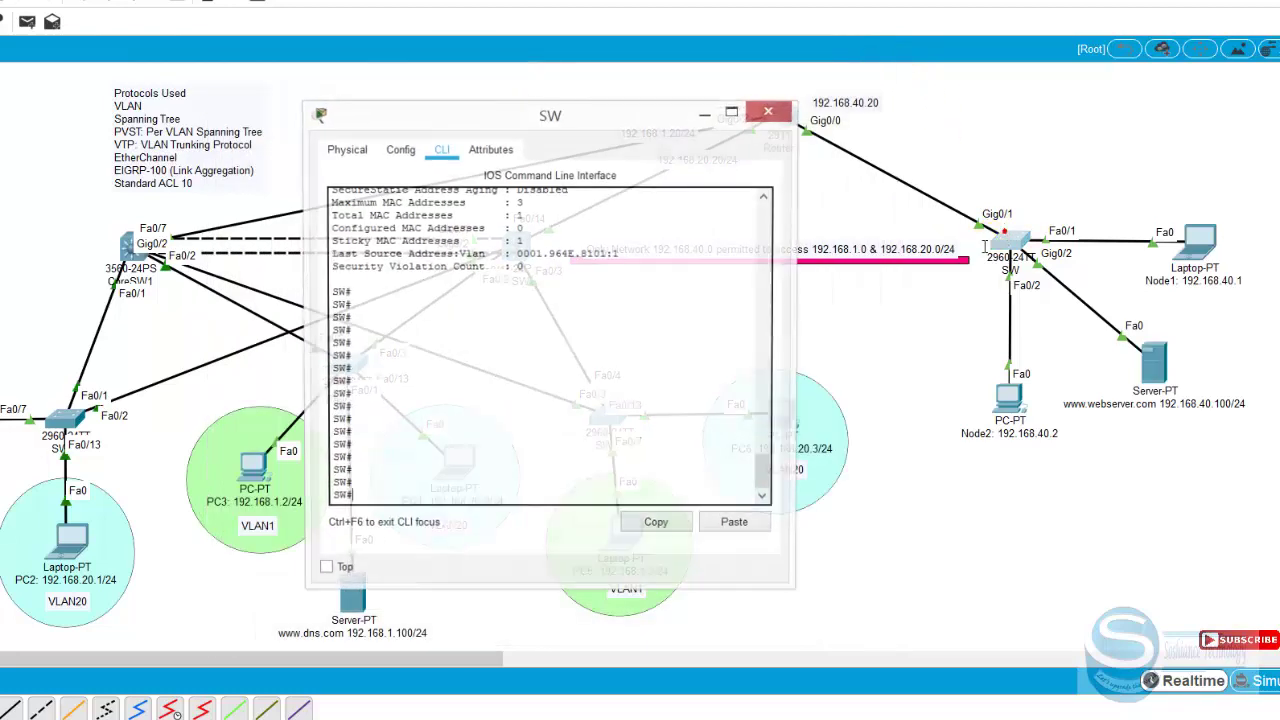
{"action": "key", "text": "Return"}
{"action": "key", "text": "Return"}
{"action": "key", "text": "Return"}
{"action": "key", "text": "Return"}
{"action": "key", "text": "Return"}
{"action": "key", "text": "Return"}
{"action": "key", "text": "Return"}
{"action": "key", "text": "Return"}
{"action": "key", "text": "Return"}
{"action": "key", "text": "Return"}
{"action": "key", "text": "Return"}
{"action": "key", "text": "Return"}
{"action": "key", "text": "Return"}
{"action": "key", "text": "Return"}
{"action": "key", "text": "Return"}
{"action": "key", "text": "Return"}
{"action": "key", "text": "Return"}
{"action": "type", "text": "sh"}
{"action": "key", "text": "Tab"}
{"action": "type", "text": "mac"}
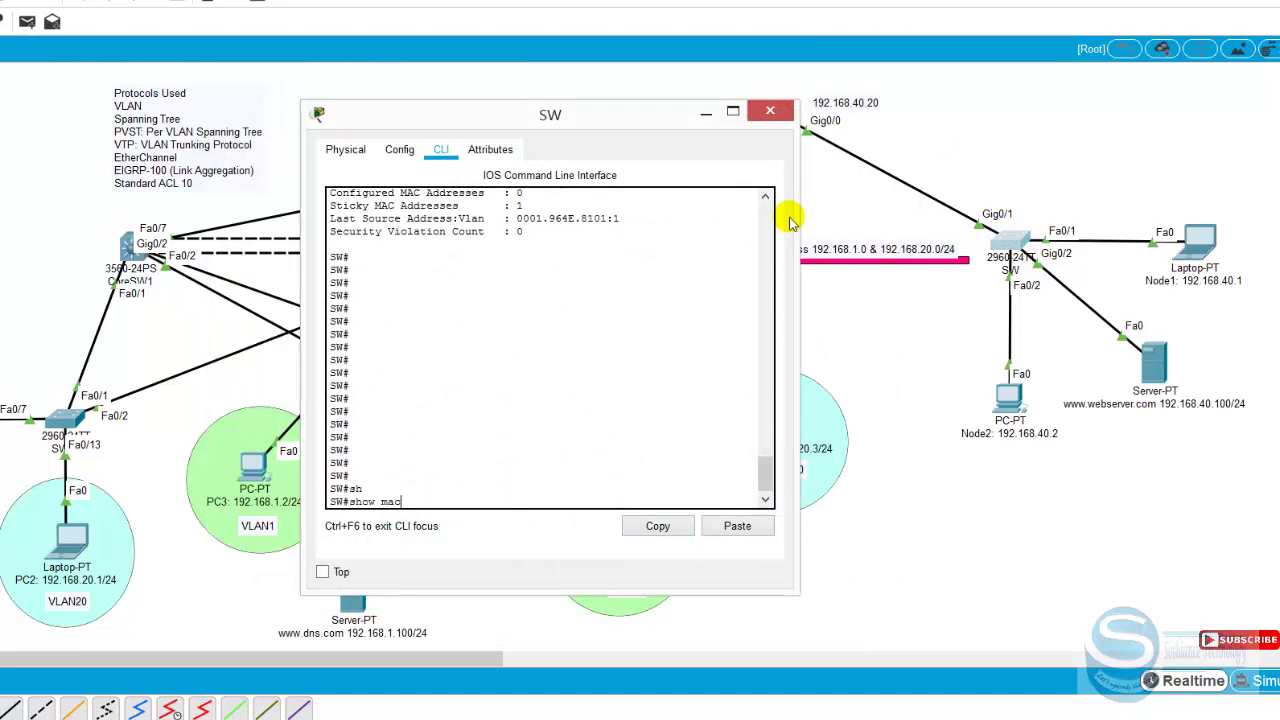
{"action": "key", "text": "Tab"}
{"action": "type", "text": "a"}
{"action": "key", "text": "Tab"}
{"action": "key", "text": "Return"}
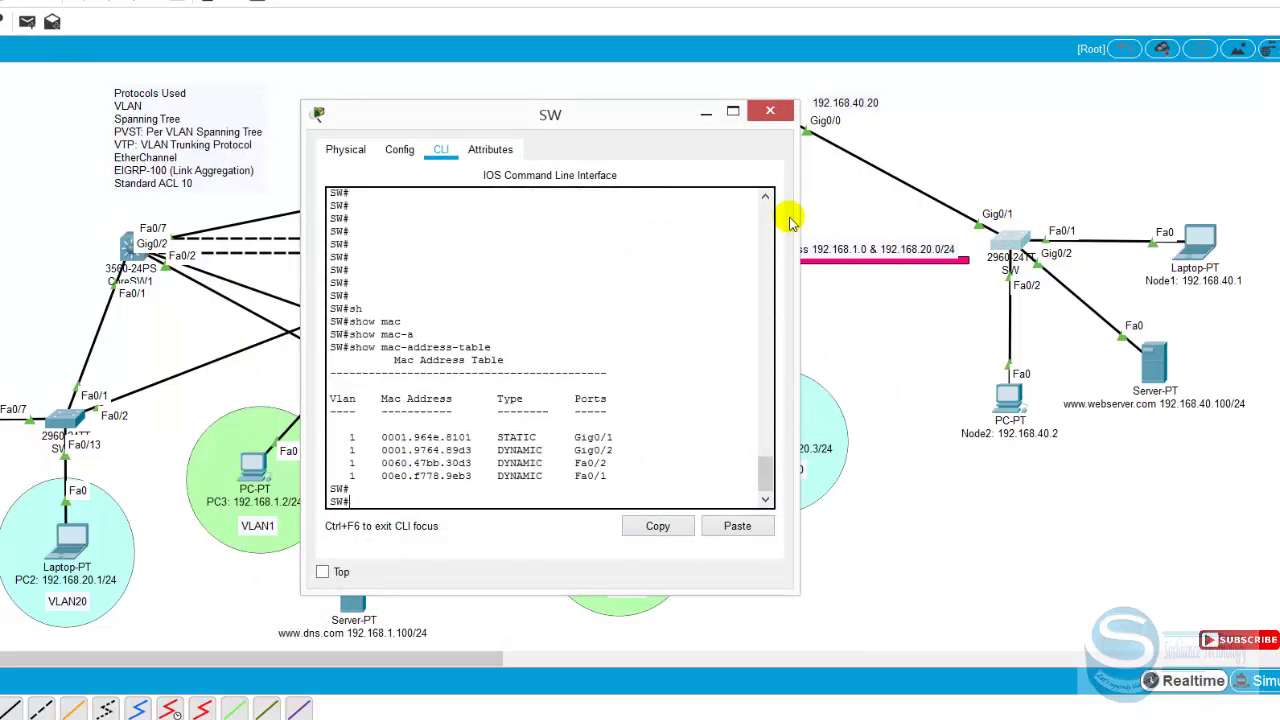
Highlight the Fa0/2 and Fa0/1 entries in the MAC address table to examine them, and close the switch's window.
{"action": "key", "text": "Return"}
{"action": "key", "text": "Return"}
{"action": "key", "text": "Return"}
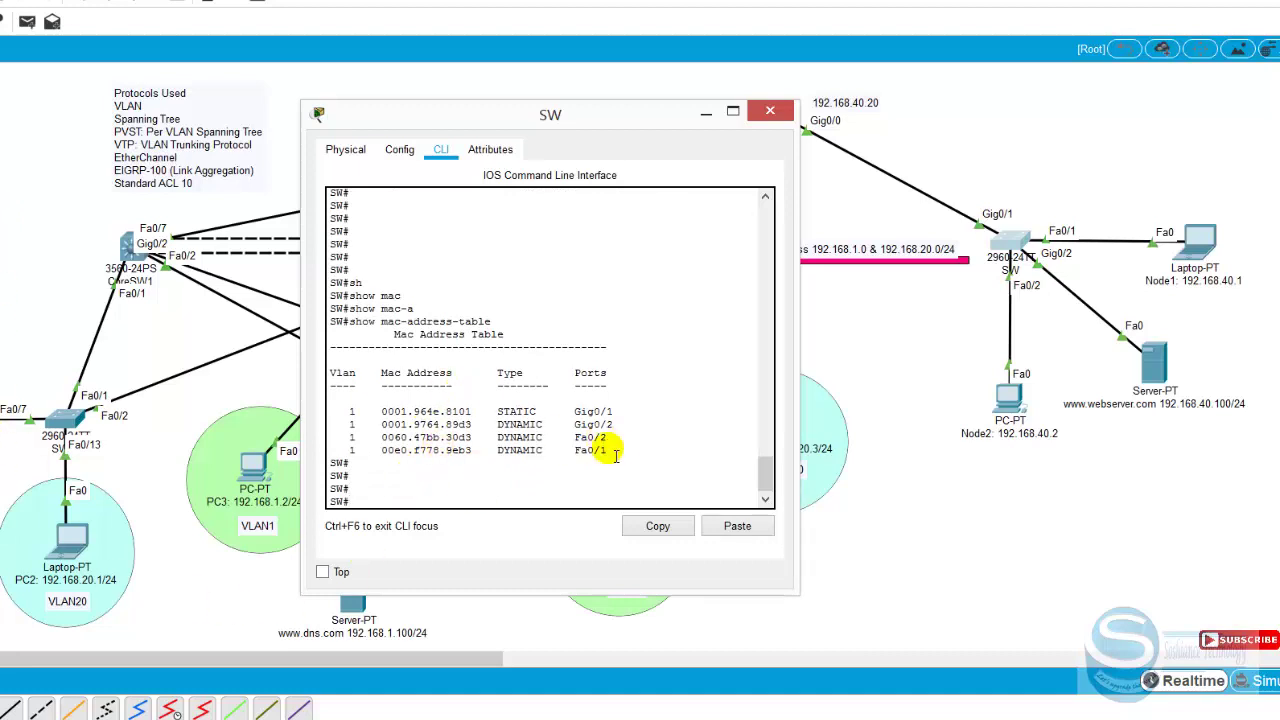
{"action": "left_click_drag", "start_coordinate": [607, 455], "coordinate": [517, 440]}
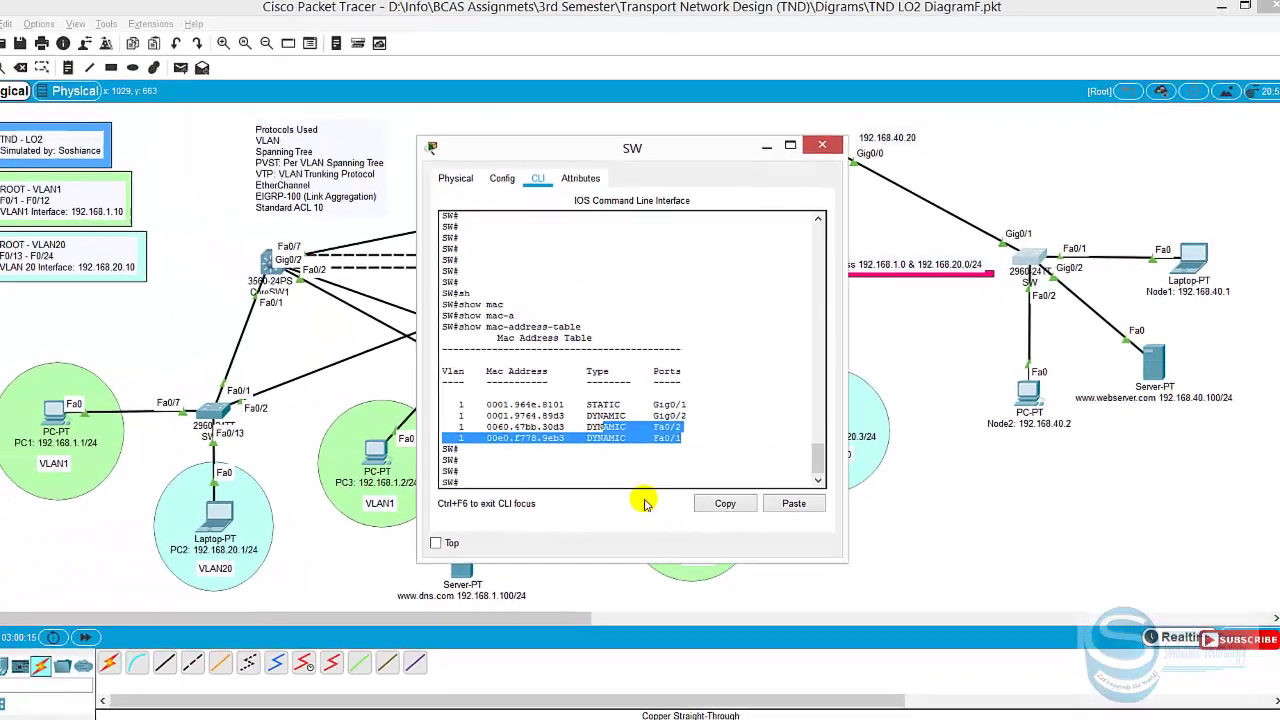
{"action": "left_click", "coordinate": [568, 503]}
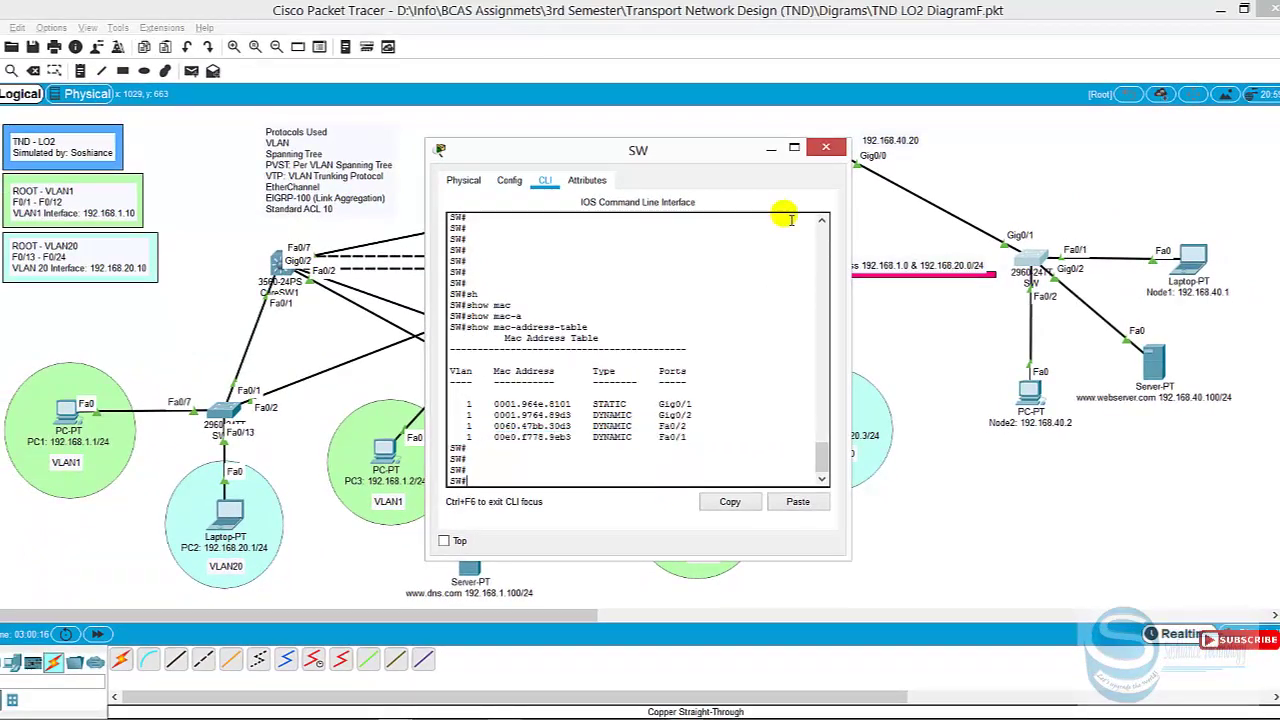
{"action": "left_click", "coordinate": [826, 147]}
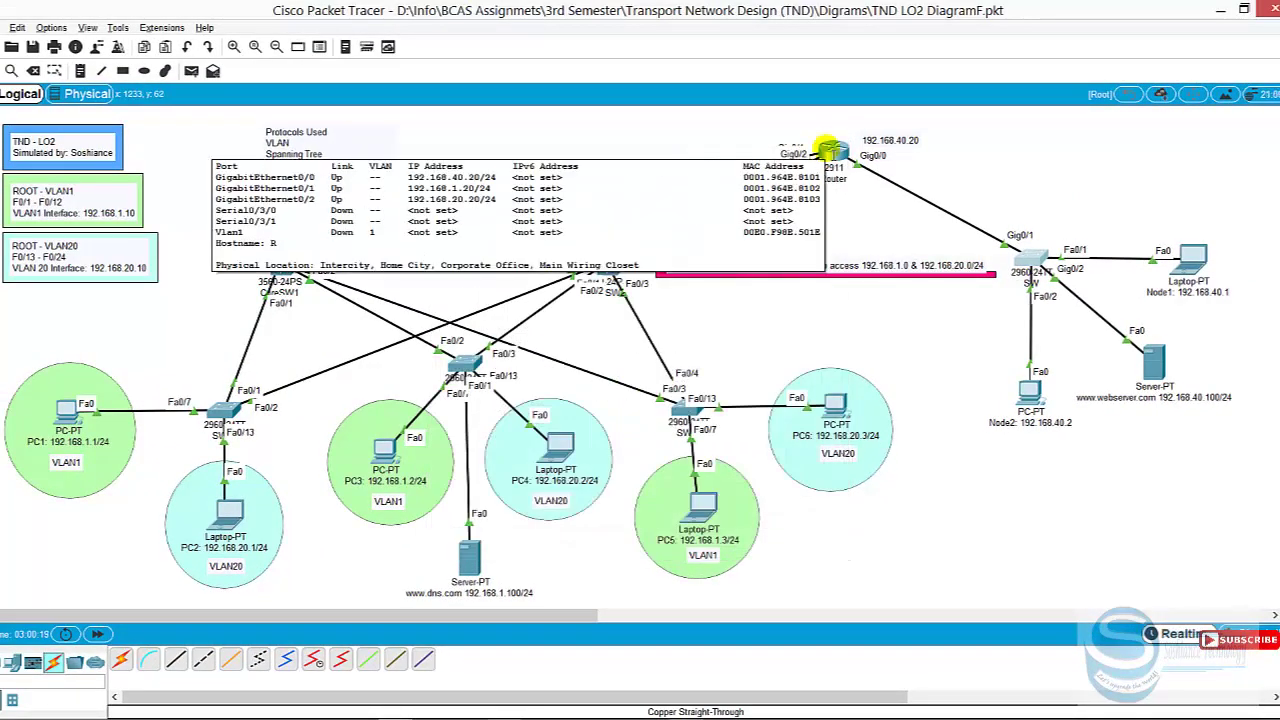